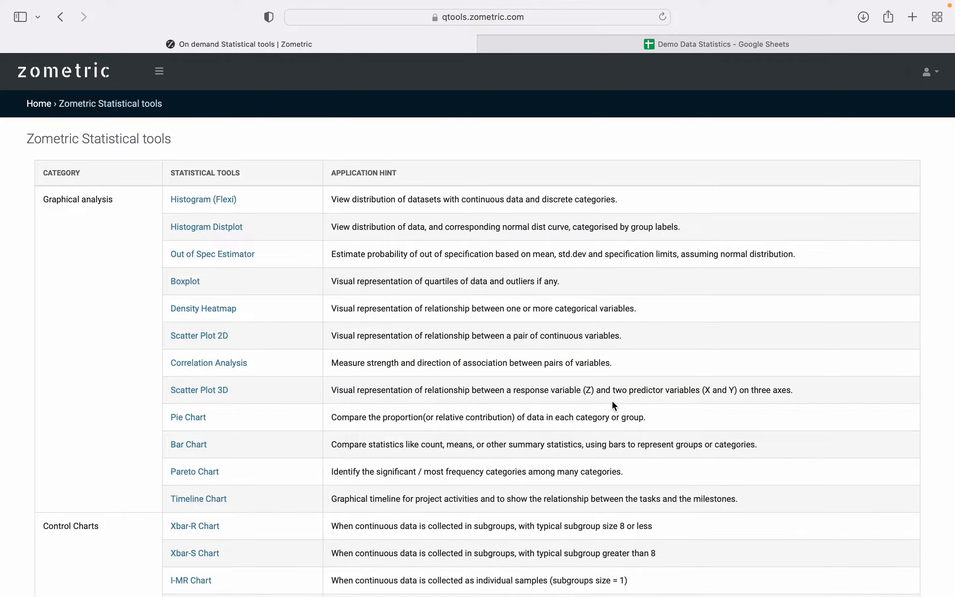
Look through the list of statistical tools and open the Crossed GRR tool under Measurement Systems.
{"action": "scroll", "coordinate": [612, 400], "scroll_direction": "down", "scroll_amount": 1}
{"action": "scroll", "coordinate": [612, 400], "scroll_direction": "up", "scroll_amount": 1}
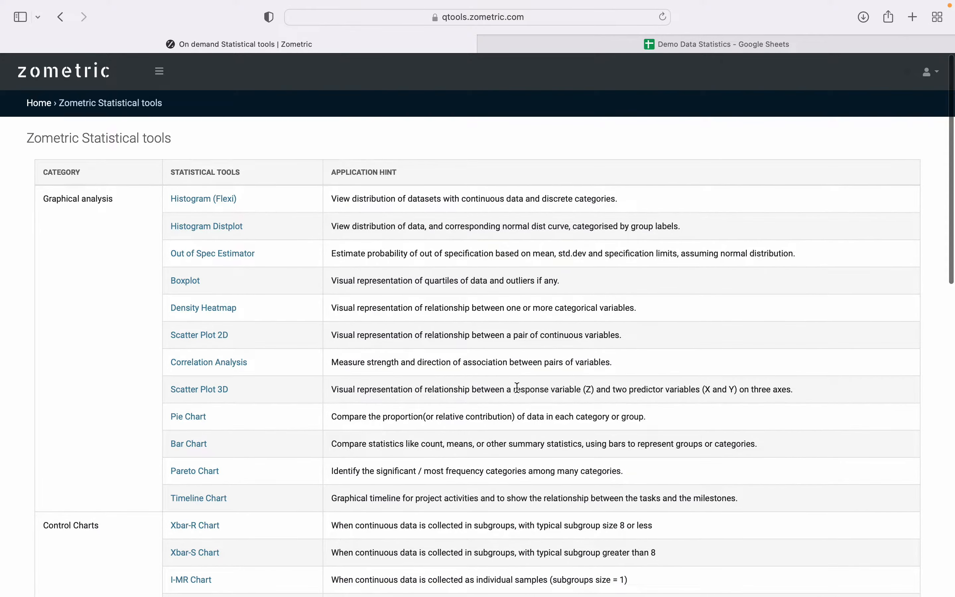
{"action": "scroll", "coordinate": [506, 403], "scroll_direction": "down", "scroll_amount": 15}
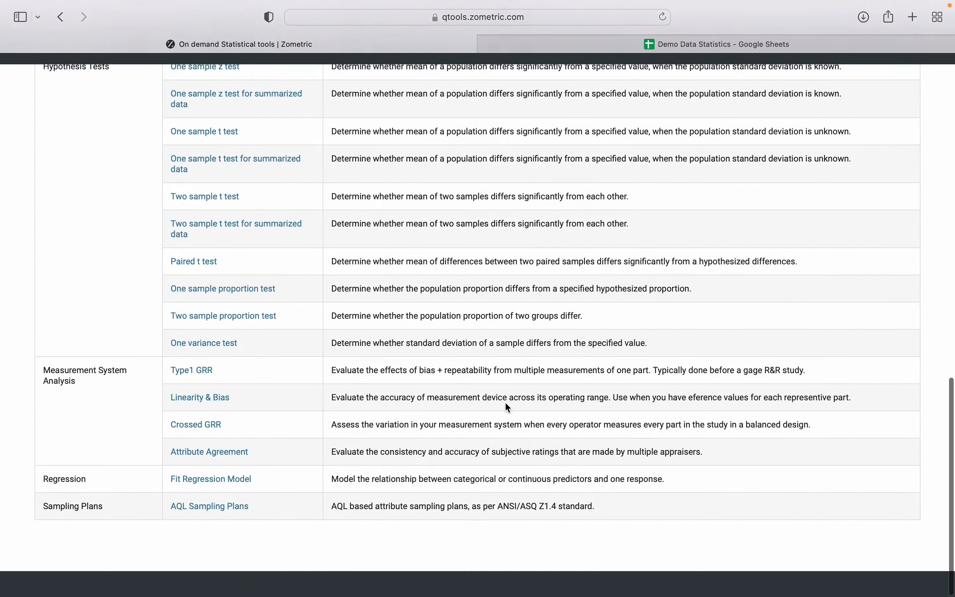
{"action": "scroll", "coordinate": [507, 405], "scroll_direction": "up", "scroll_amount": 15}
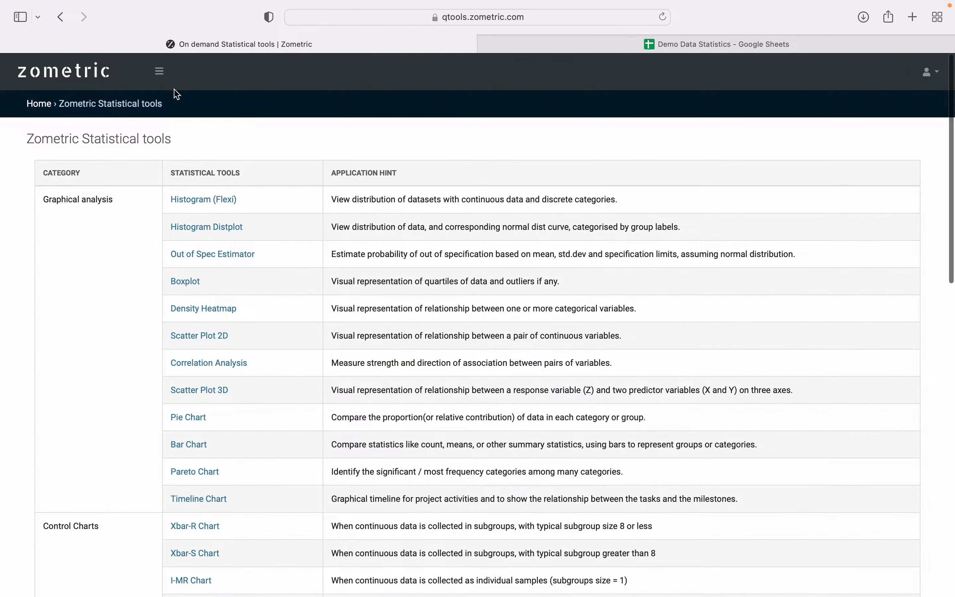
{"action": "left_click", "coordinate": [159, 71]}
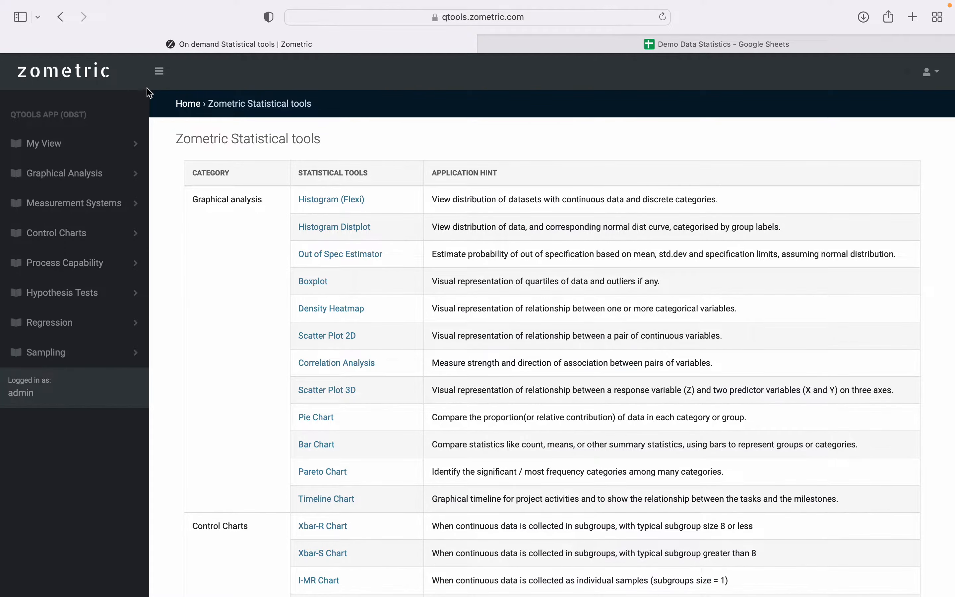
{"action": "left_click", "coordinate": [159, 72]}
{"action": "left_click", "coordinate": [162, 73]}
{"action": "left_click", "coordinate": [91, 211]}
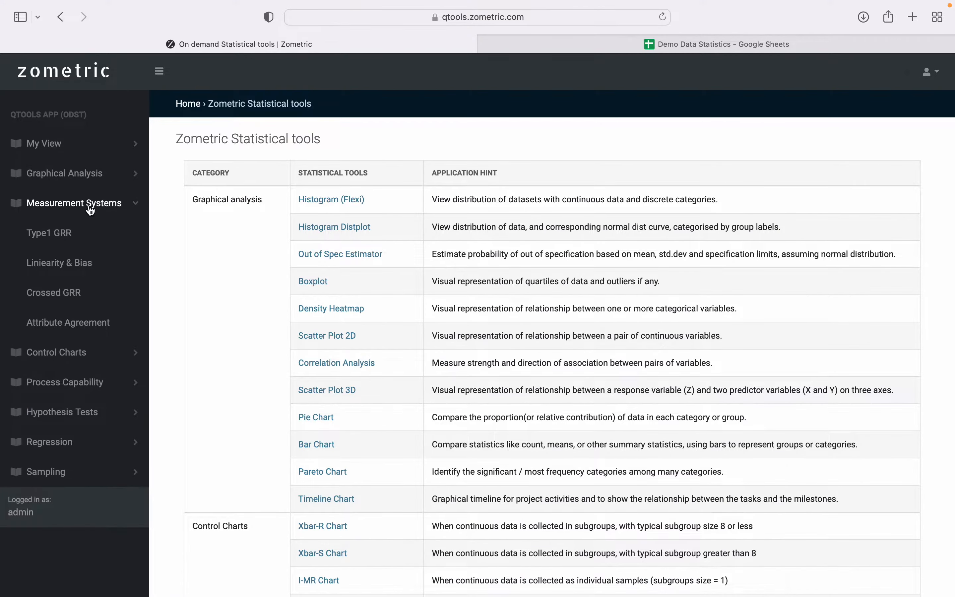
{"action": "left_click", "coordinate": [58, 294]}
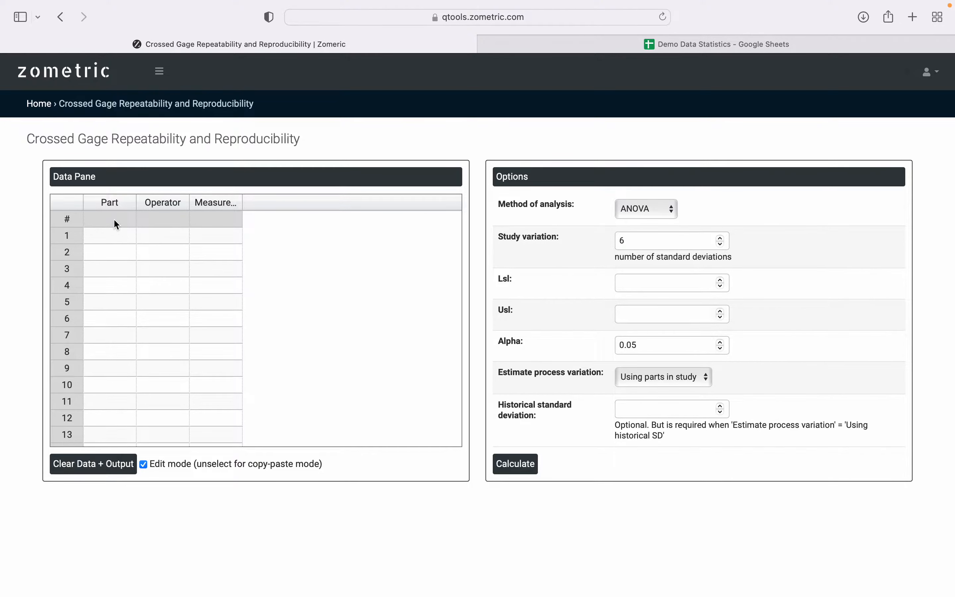
Try manual entry of dnbc, wedwe and ed in the heading row and d in row 1, and clear the data pane.
{"action": "type", "text": "dnbc"}
{"action": "key", "text": "Tab"}
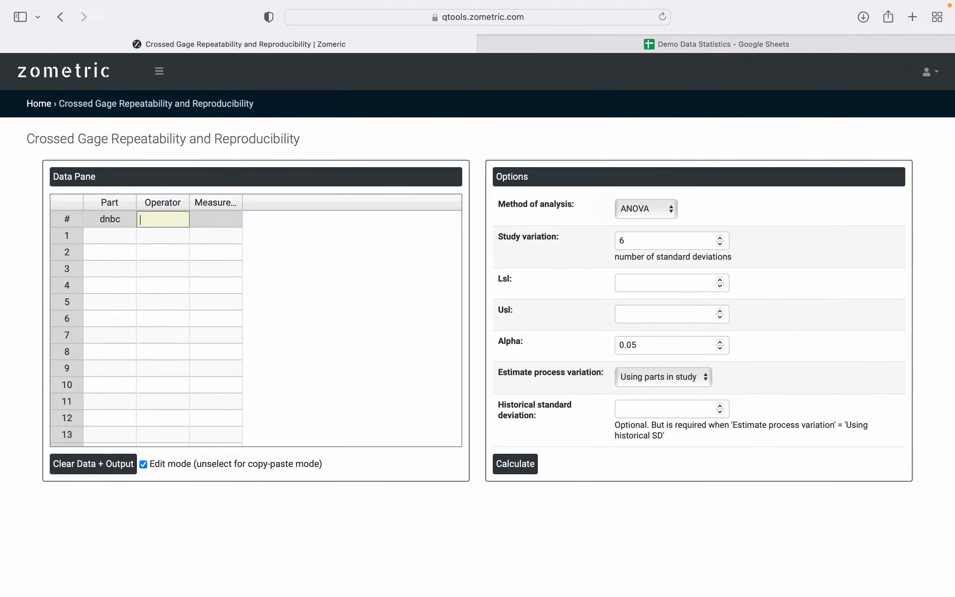
{"action": "type", "text": "wedwe"}
{"action": "key", "text": "Tab"}
{"action": "type", "text": "ed"}
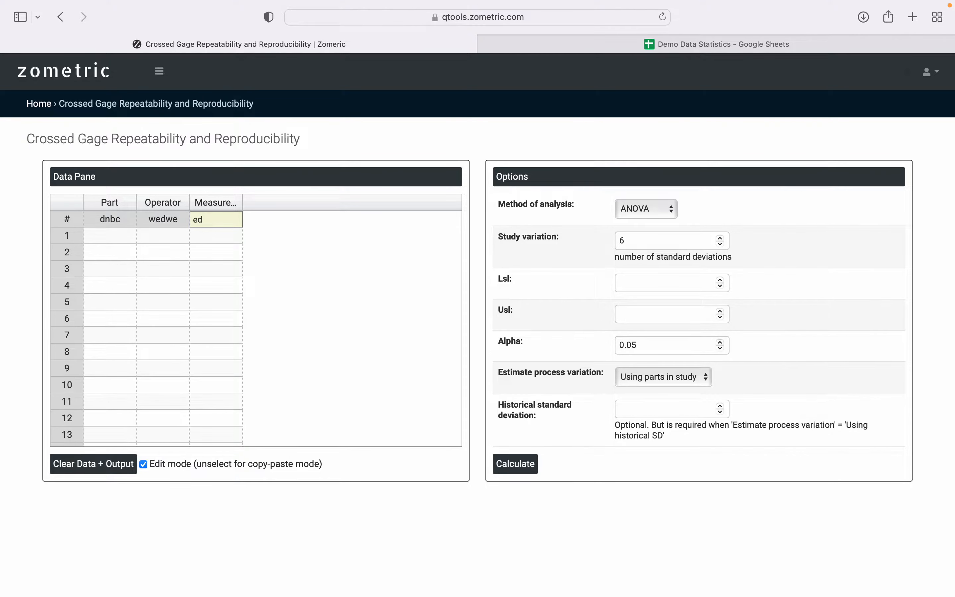
{"action": "key", "text": "Return"}
{"action": "type", "text": "d"}
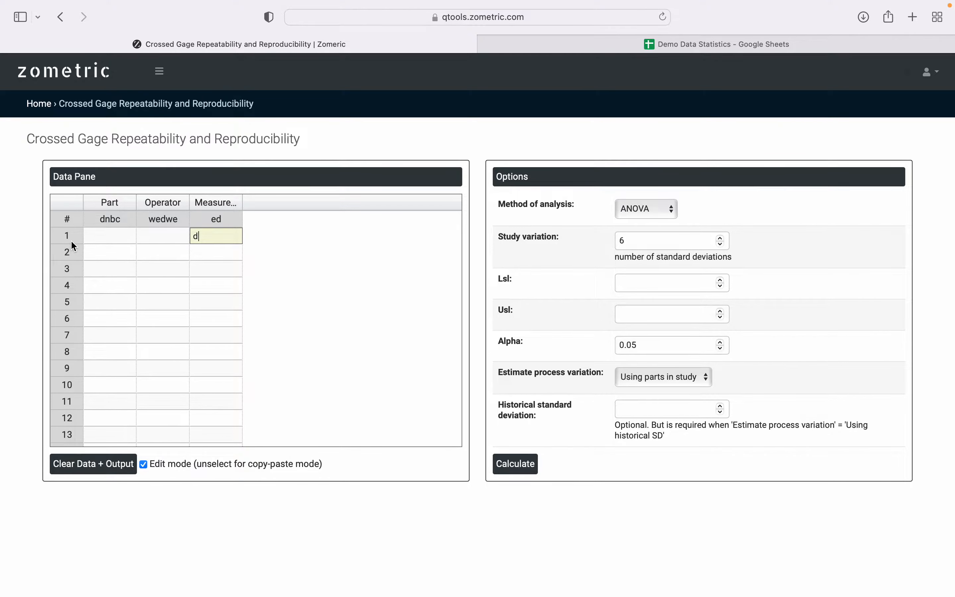
{"action": "left_click", "coordinate": [126, 255]}
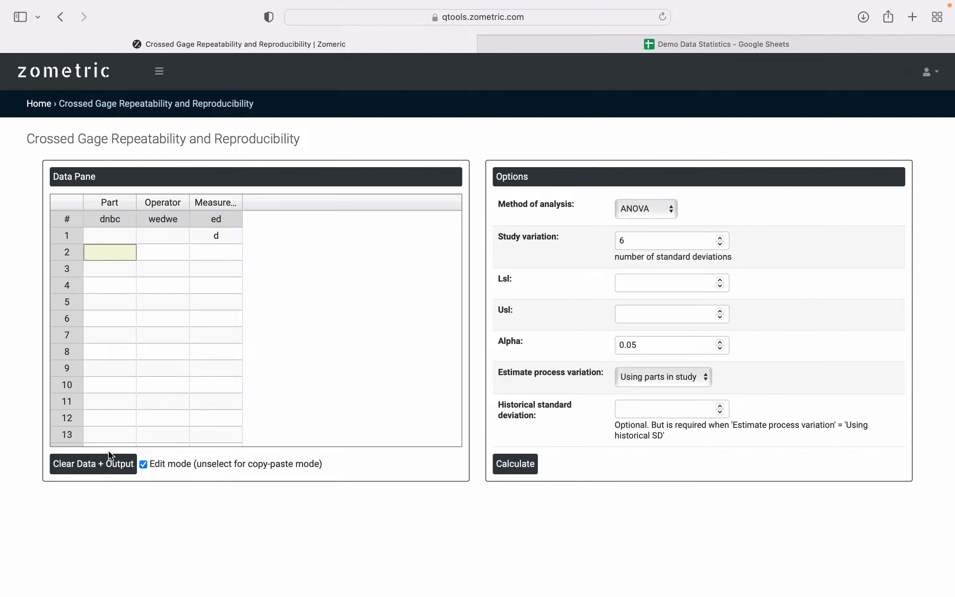
{"action": "left_click", "coordinate": [97, 468]}
Switch to the Demo Data Statistics spreadsheet in Google Sheets and follow the link to its Index sheet.
{"action": "mouse_move", "coordinate": [677, 50]}
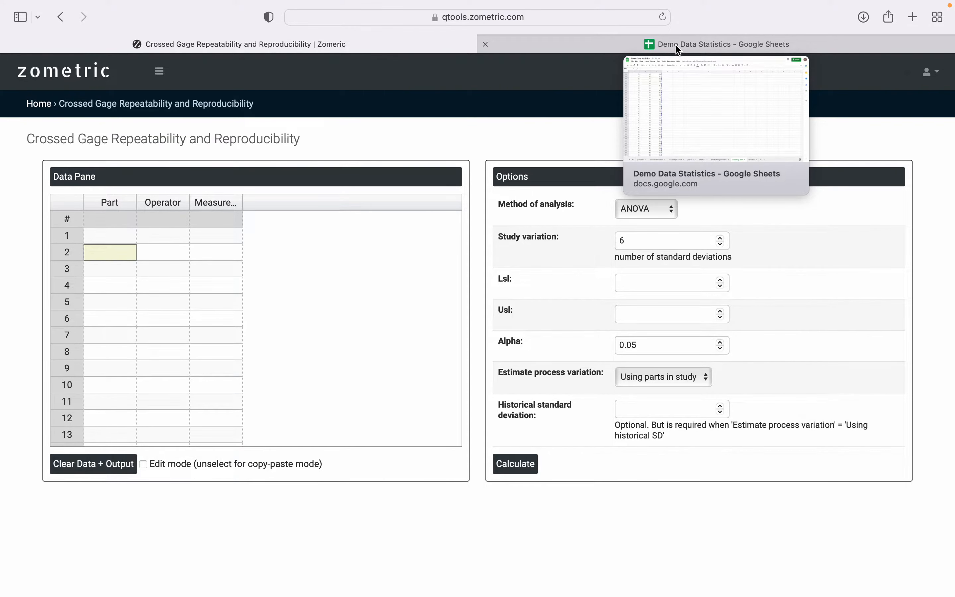
{"action": "left_click", "coordinate": [677, 50]}
{"action": "scroll", "coordinate": [403, 322], "scroll_direction": "down", "scroll_amount": 3}
{"action": "scroll", "coordinate": [403, 322], "scroll_direction": "up", "scroll_amount": 3}
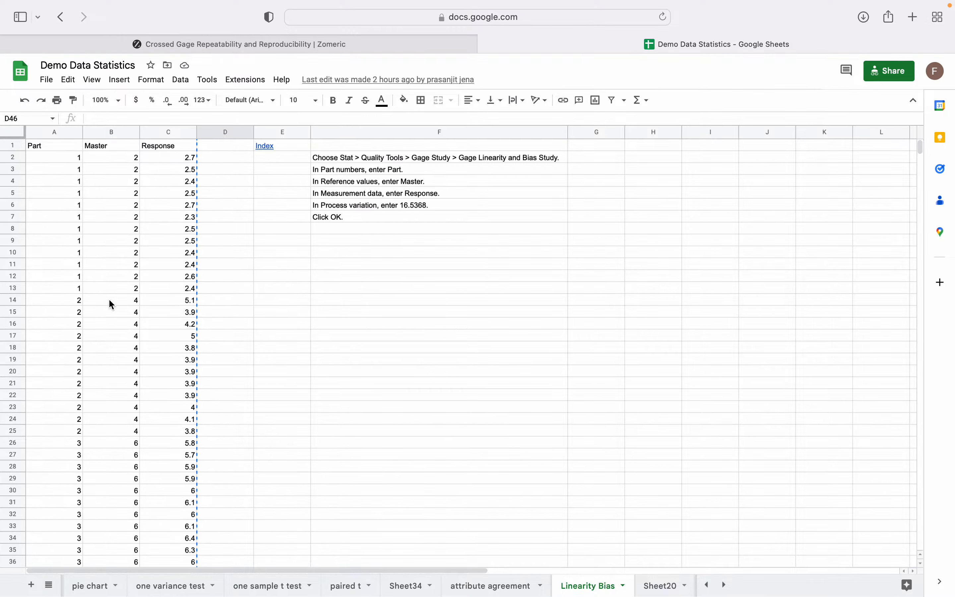
{"action": "left_click", "coordinate": [103, 313]}
{"action": "key", "text": "Up"}
{"action": "key", "text": "Up"}
{"action": "key", "text": "Up"}
{"action": "key", "text": "Up"}
{"action": "key", "text": "Up"}
{"action": "key", "text": "Up"}
{"action": "key", "text": "Up"}
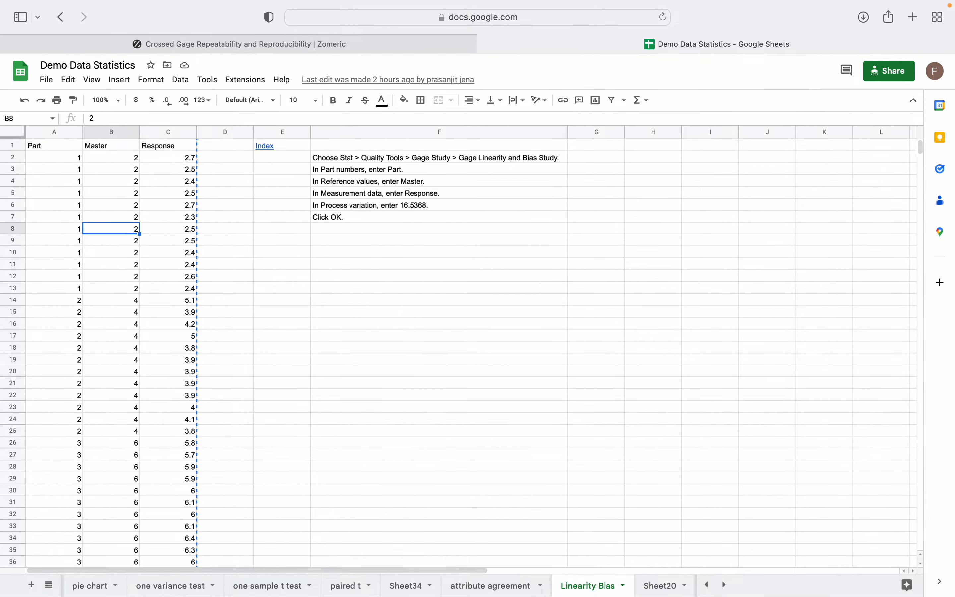
{"action": "left_click", "coordinate": [268, 146]}
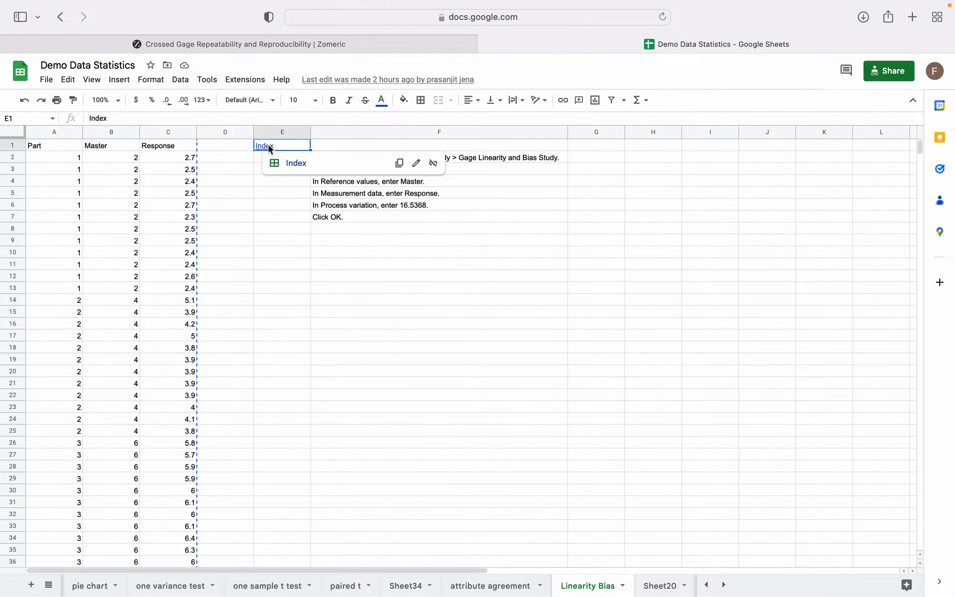
{"action": "left_click", "coordinate": [282, 160]}
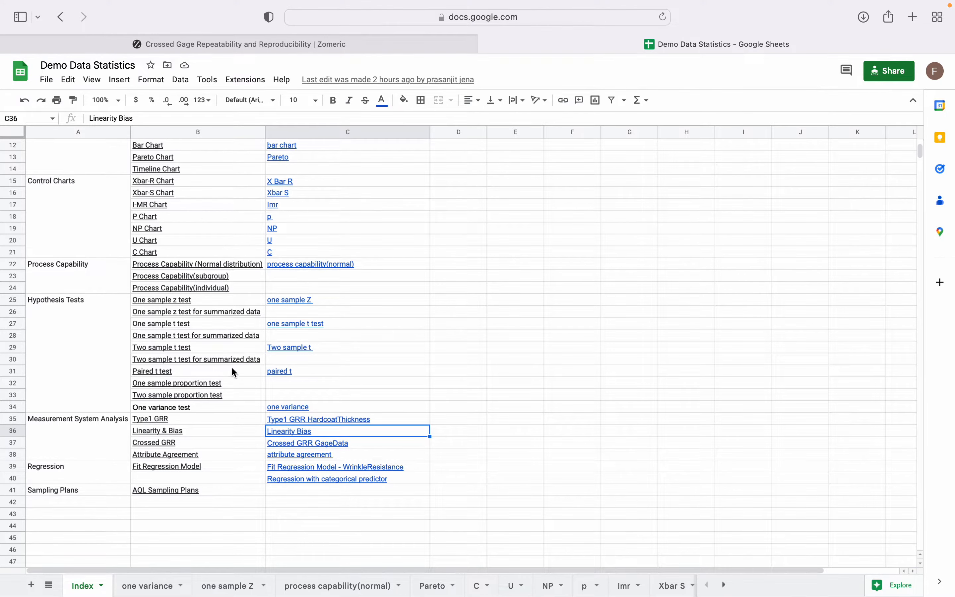
Open the Crossed GRR GageData sheet from its link in the Index.
{"action": "scroll", "coordinate": [276, 373], "scroll_direction": "down", "scroll_amount": 1}
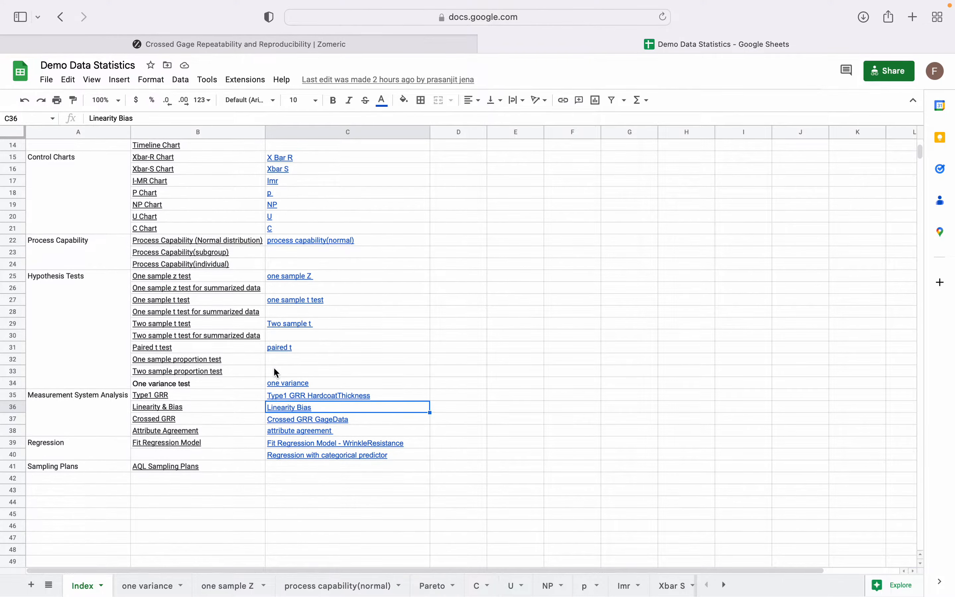
{"action": "left_click", "coordinate": [299, 418]}
{"action": "left_click", "coordinate": [342, 438]}
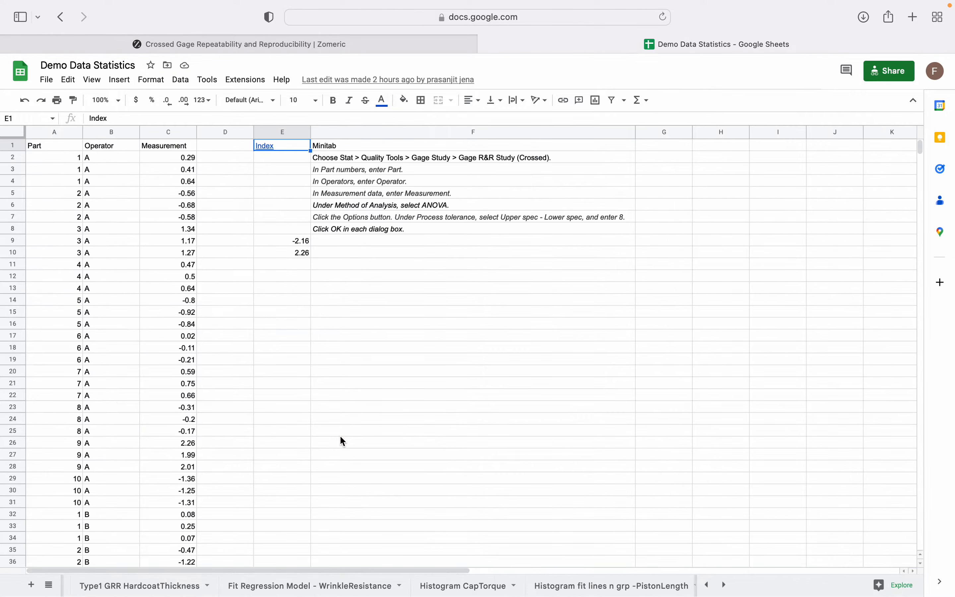
Copy the Part, Operator and Measurement data with headings, range A1:C91.
{"action": "left_click", "coordinate": [108, 166]}
{"action": "key", "text": "Up"}
{"action": "key", "text": "Up"}
{"action": "key", "text": "Left"}
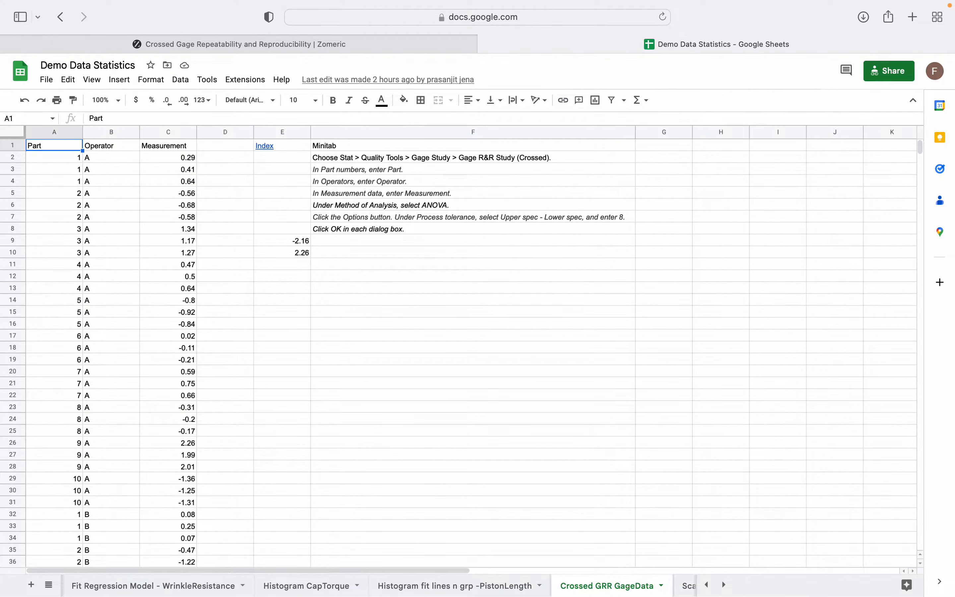
{"action": "key", "text": "shift+Right"}
{"action": "key", "text": "shift+Right"}
{"action": "key", "text": "super+shift+Down"}
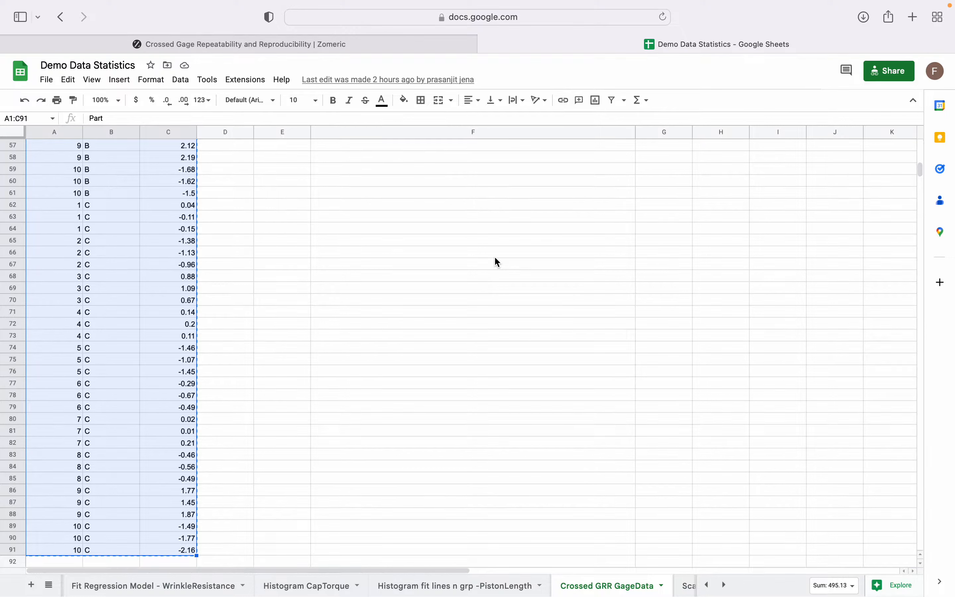
Switch to the Zometric crossed gage page and paste the copied data into the data pane, starting at the Part heading cell.
{"action": "mouse_move", "coordinate": [328, 46]}
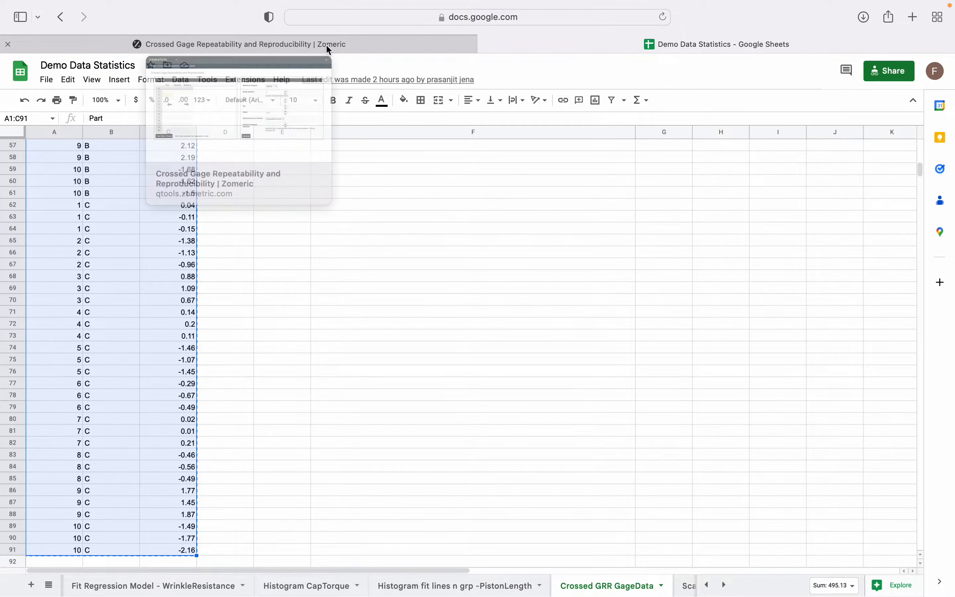
{"action": "left_click", "coordinate": [326, 44]}
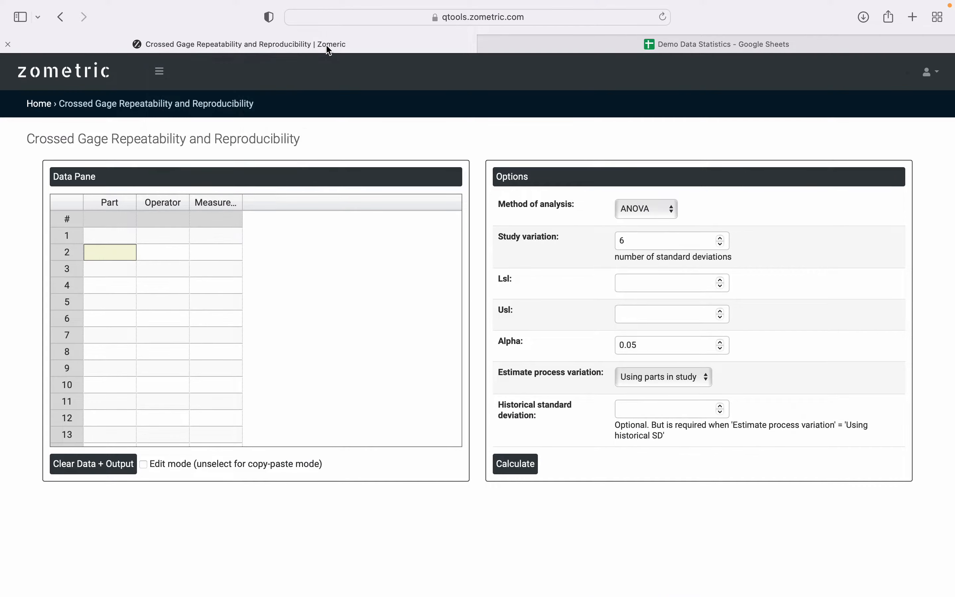
{"action": "left_click", "coordinate": [115, 216]}
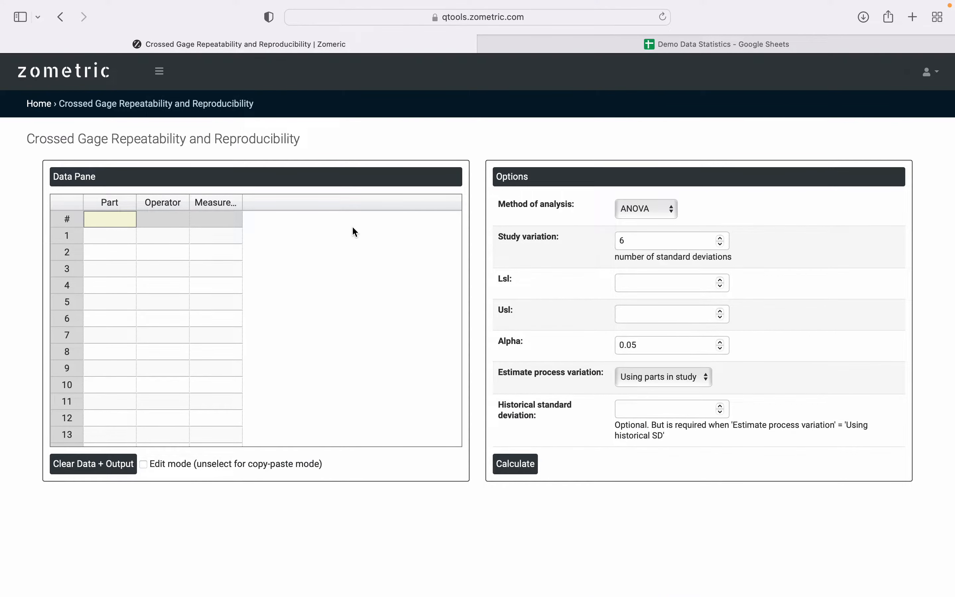
{"action": "key", "text": "super+v"}
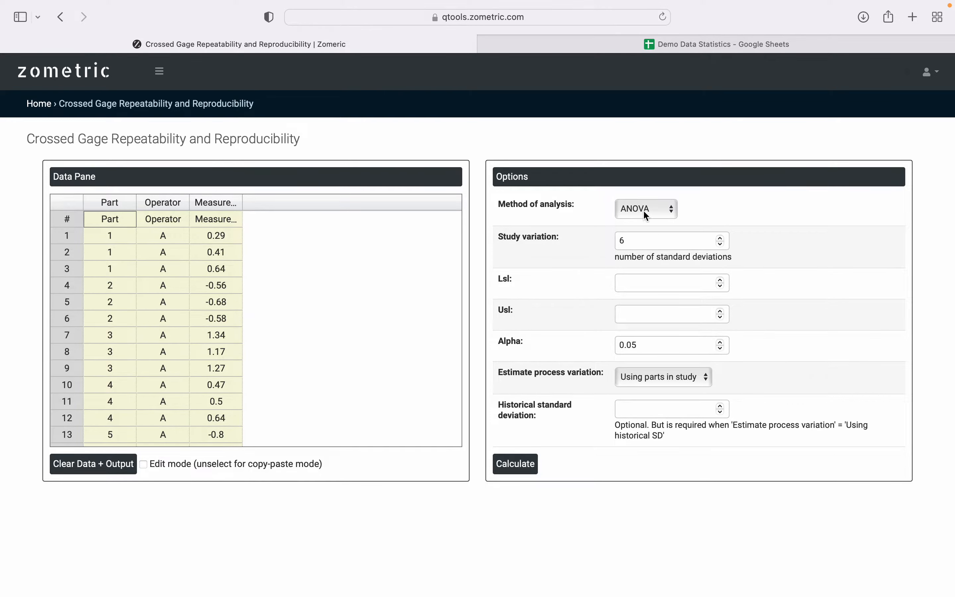
Set the Lsl to -2.16 and the Usl to 2.26, and calculate the crossed gage study.
{"action": "left_click", "coordinate": [654, 286]}
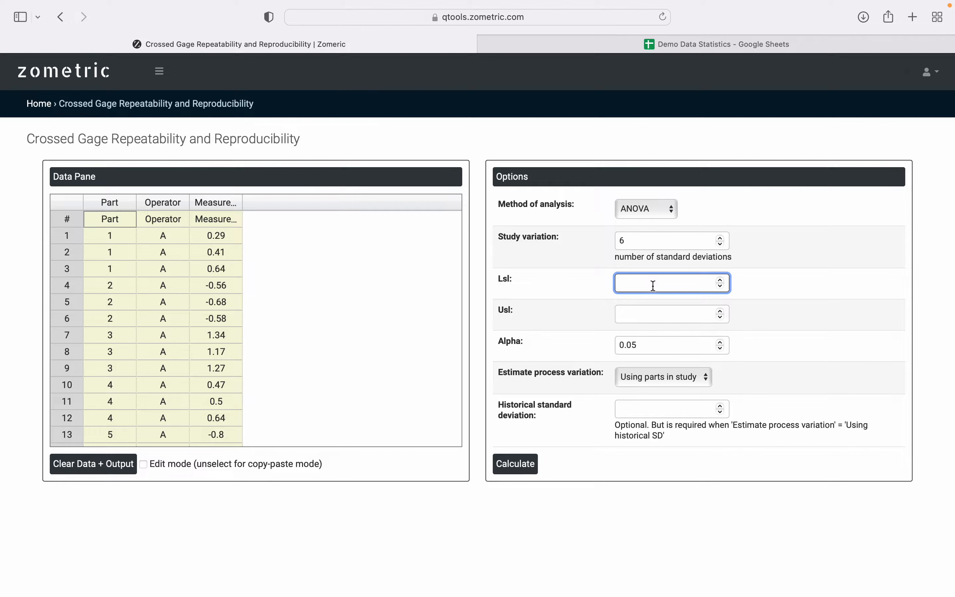
{"action": "type", "text": "-2.16"}
{"action": "left_click", "coordinate": [633, 315]}
{"action": "type", "text": "2.26"}
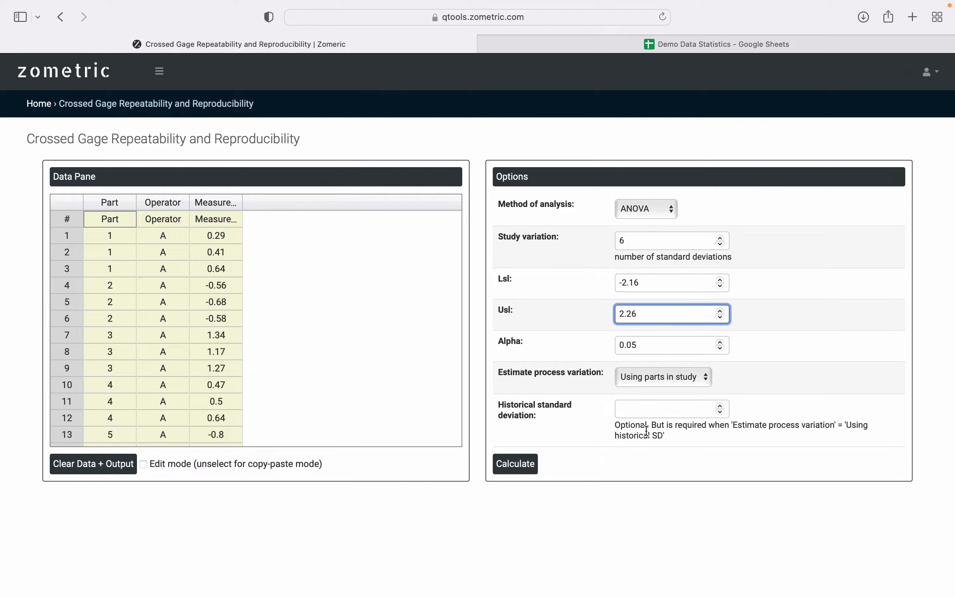
{"action": "left_click", "coordinate": [513, 462]}
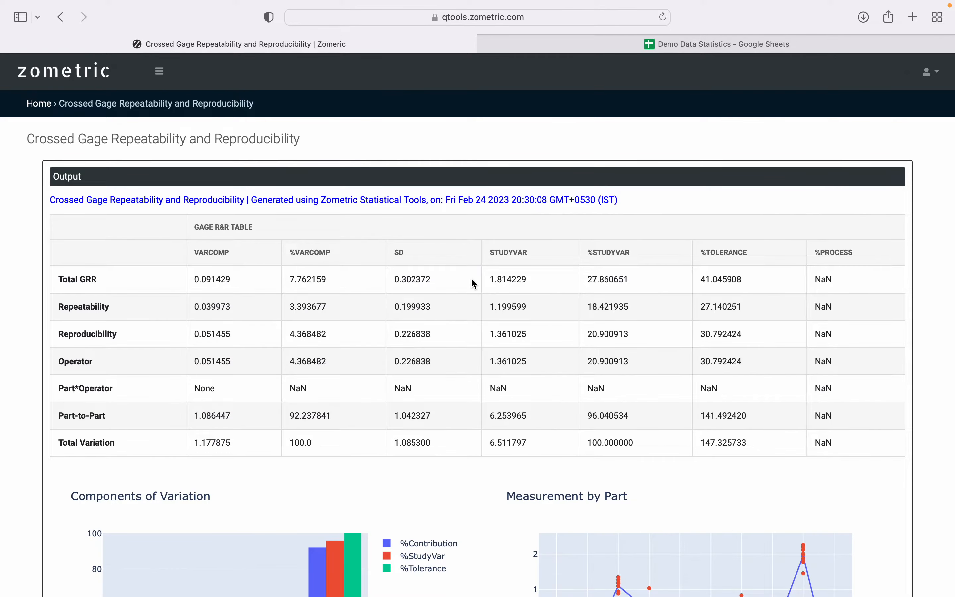
Examine the Gage R&R table, the variation and operator charts, and the two-way ANOVA tables in the output.
{"action": "scroll", "coordinate": [472, 279], "scroll_direction": "down", "scroll_amount": 3}
{"action": "scroll", "coordinate": [290, 272], "scroll_direction": "up", "scroll_amount": 3}
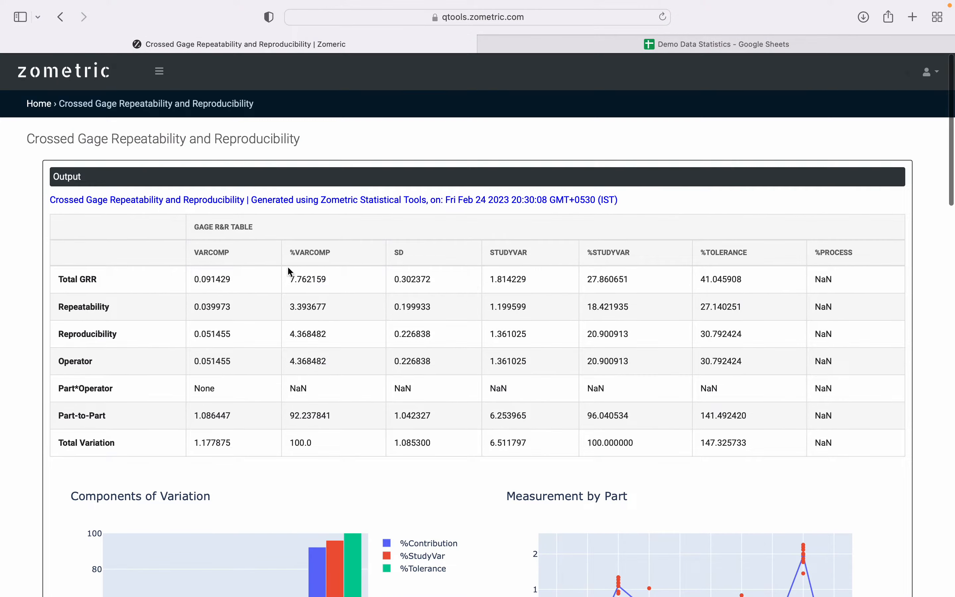
{"action": "scroll", "coordinate": [248, 229], "scroll_direction": "down", "scroll_amount": 10}
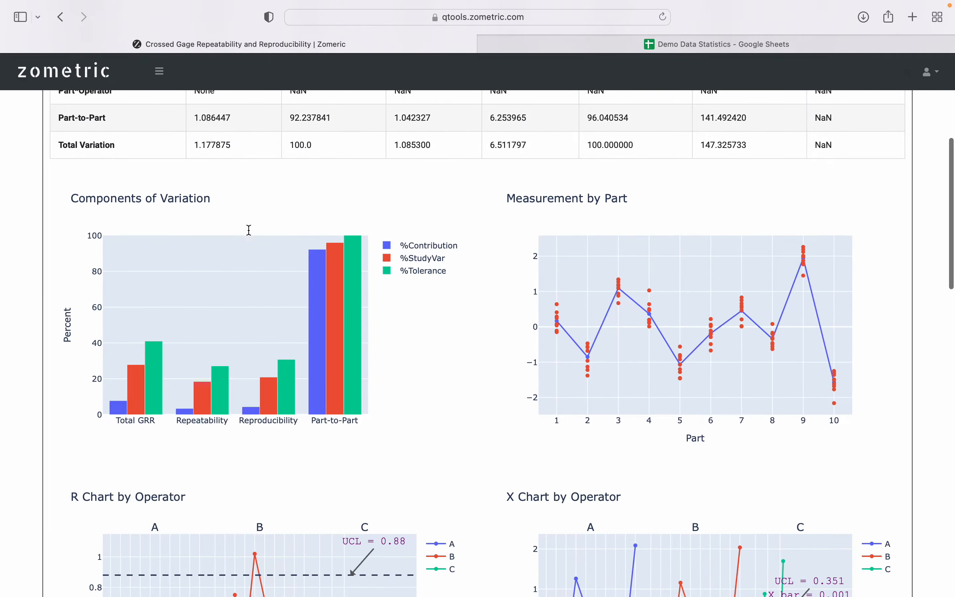
{"action": "scroll", "coordinate": [248, 230], "scroll_direction": "down", "scroll_amount": 13}
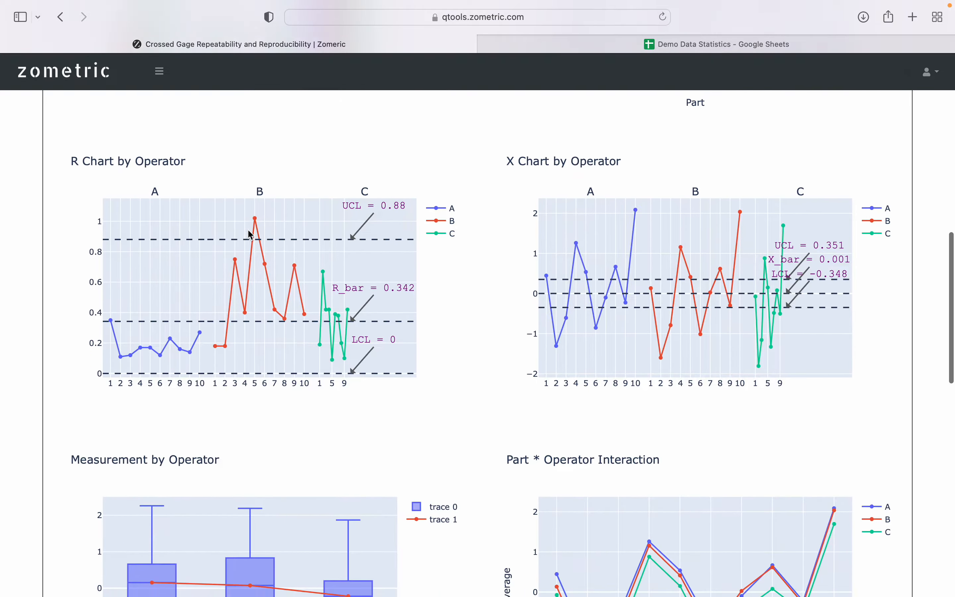
{"action": "scroll", "coordinate": [248, 230], "scroll_direction": "down", "scroll_amount": 12}
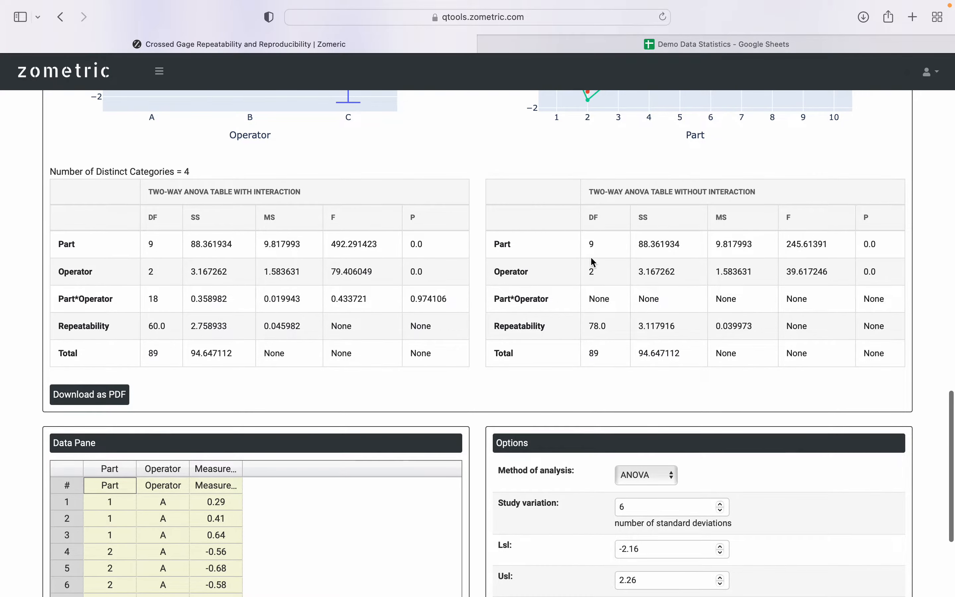
Set the Usl to 2.16, recalculate the study and review the regenerated output.
{"action": "scroll", "coordinate": [592, 261], "scroll_direction": "down", "scroll_amount": 6}
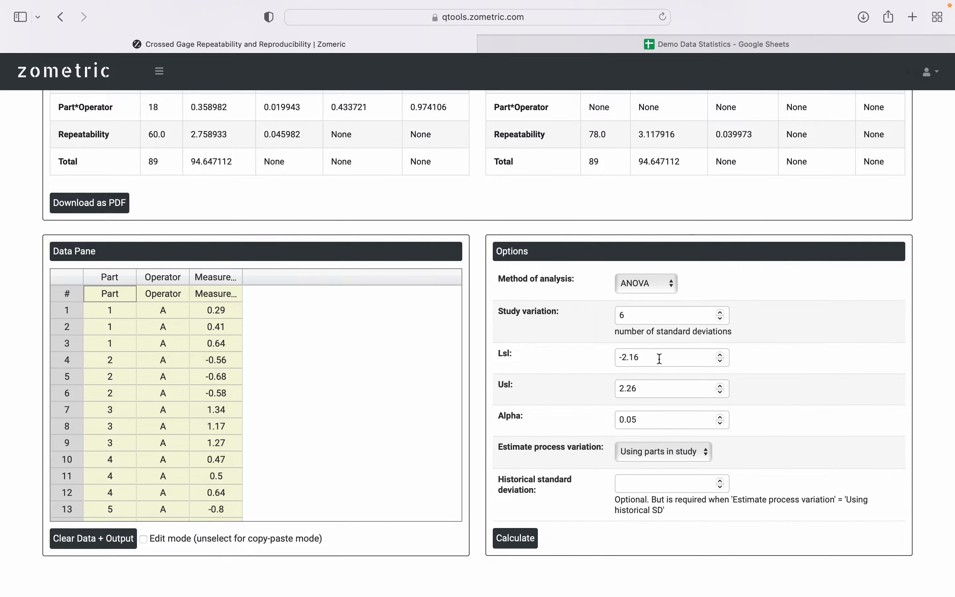
{"action": "left_click", "coordinate": [651, 387]}
{"action": "key", "text": "Left"}
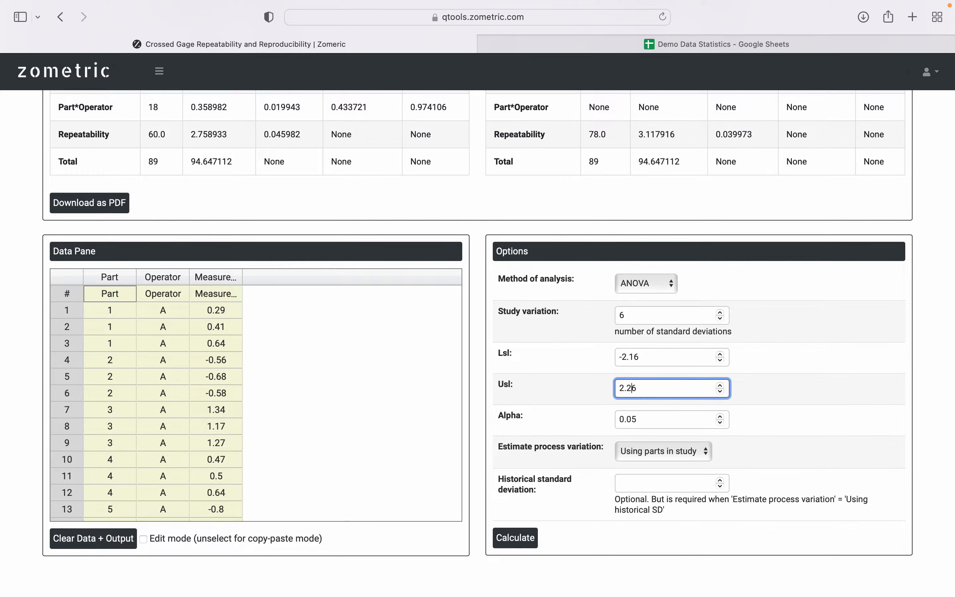
{"action": "key", "text": "BackSpace"}
{"action": "type", "text": "1"}
{"action": "left_click", "coordinate": [509, 543]}
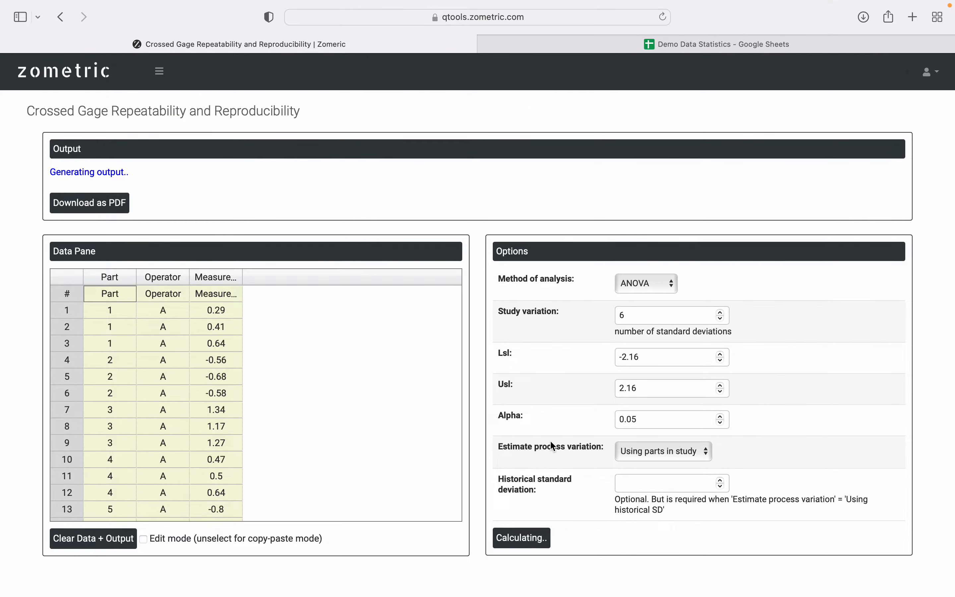
{"action": "scroll", "coordinate": [552, 445], "scroll_direction": "down", "scroll_amount": 15}
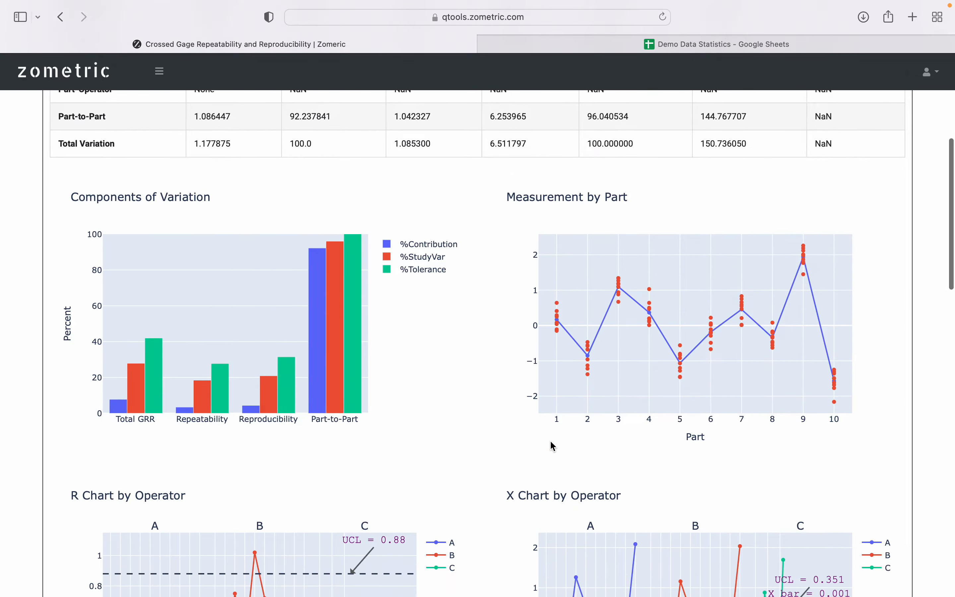
{"action": "scroll", "coordinate": [553, 445], "scroll_direction": "down", "scroll_amount": 10}
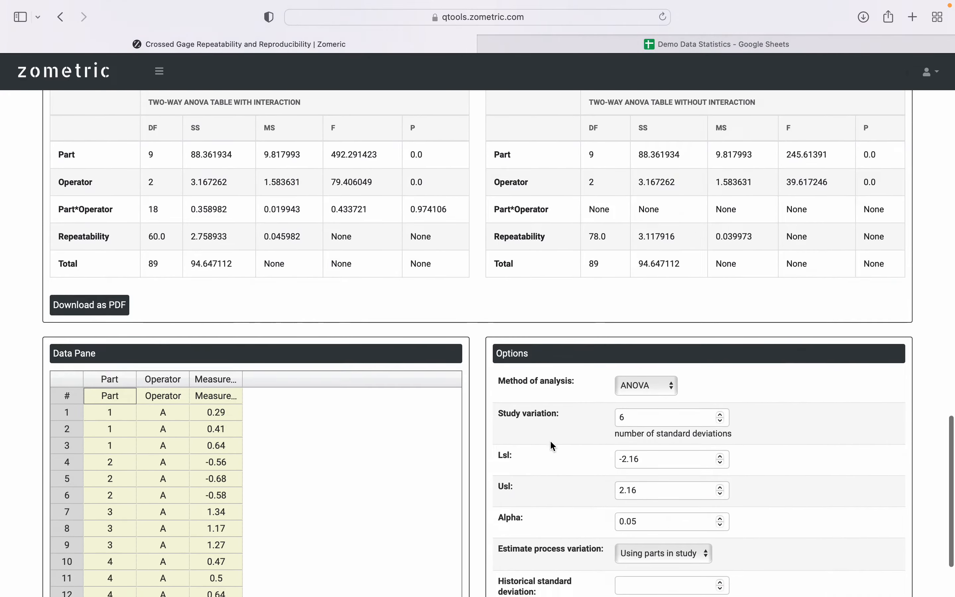
Download the crossed gage output as a PDF and open the newest copy from the Downloads folder in Finder.
{"action": "scroll", "coordinate": [552, 446], "scroll_direction": "up", "scroll_amount": 2}
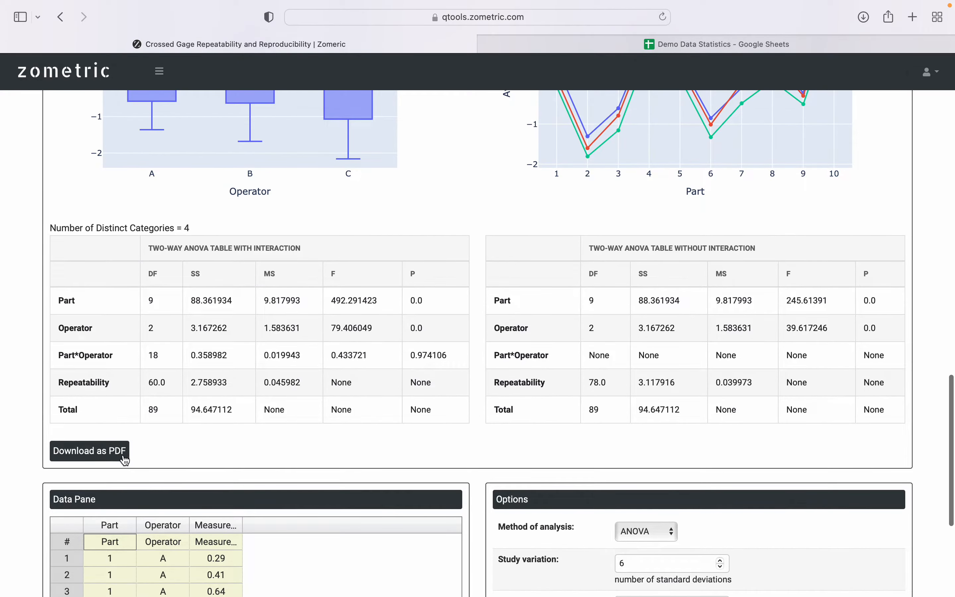
{"action": "left_click", "coordinate": [96, 457]}
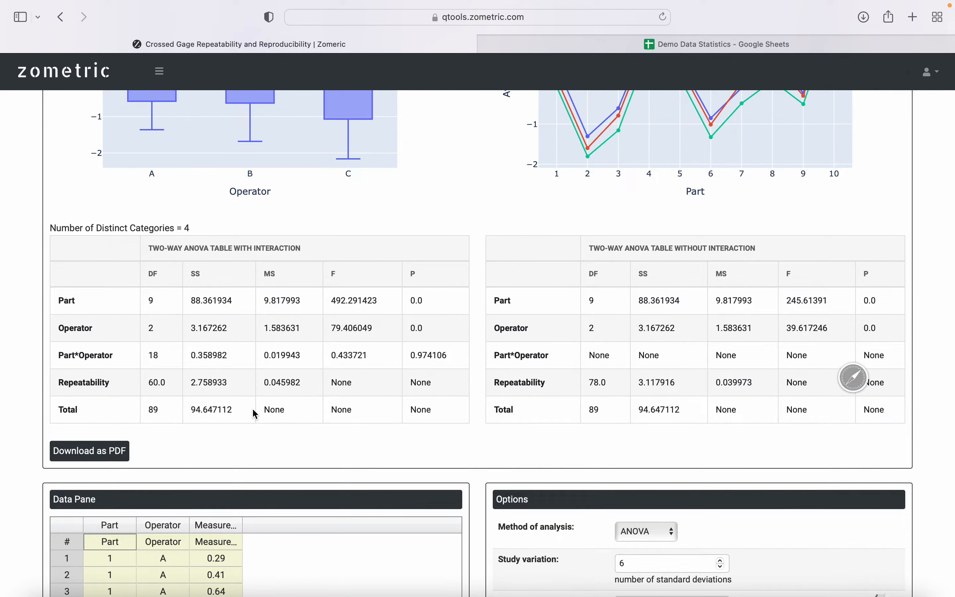
{"action": "key", "text": "super+Tab"}
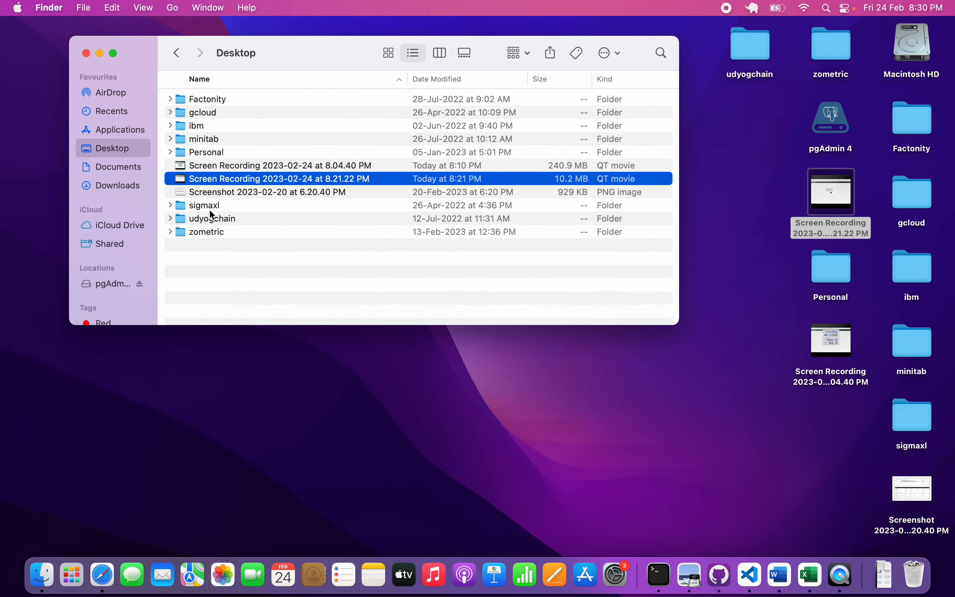
{"action": "left_click", "coordinate": [111, 186]}
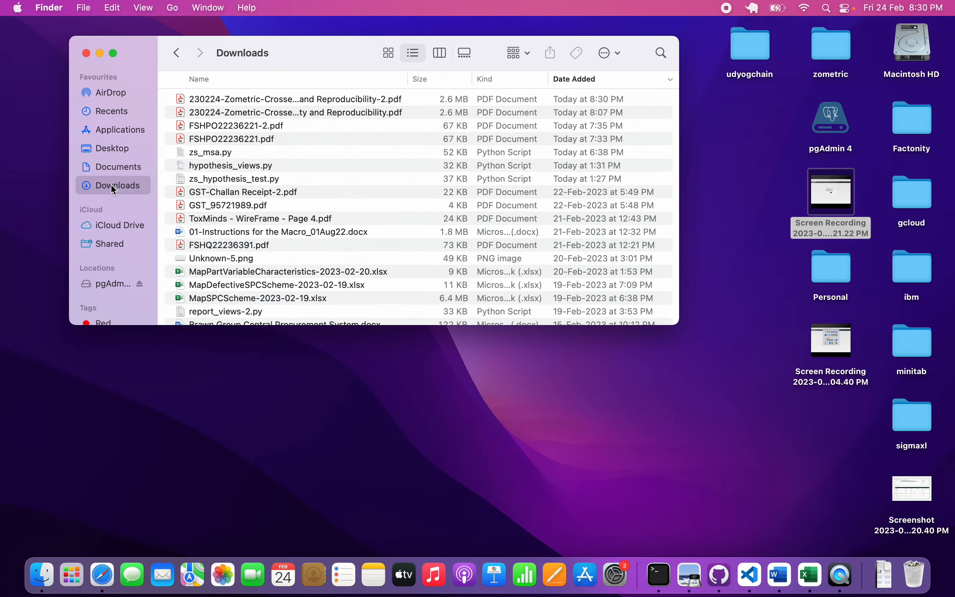
{"action": "left_click_drag", "start_coordinate": [216, 100], "coordinate": [216, 101]}
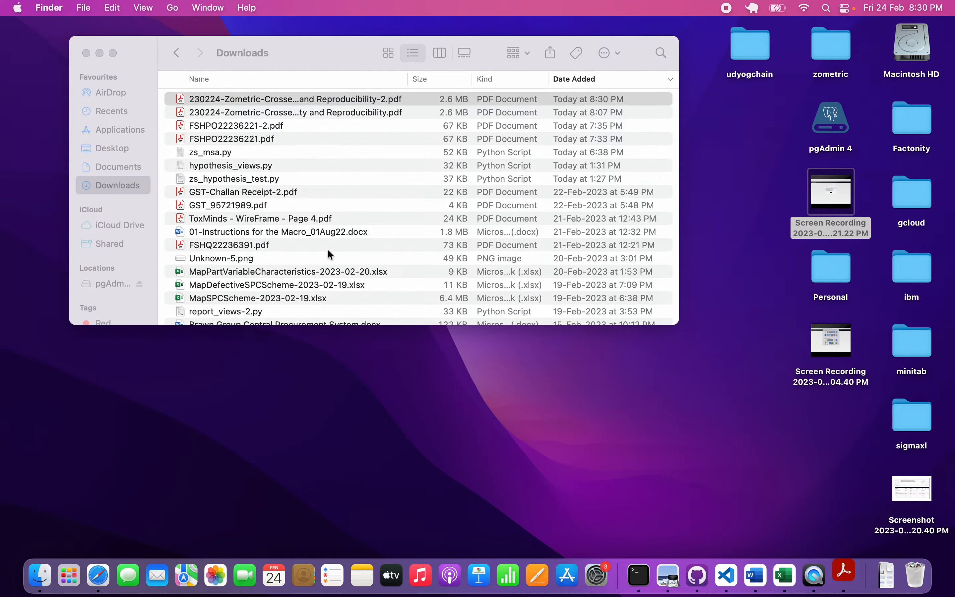
Review the variation and operator charts in the PDF report, quit Acrobat Reader and return to Safari.
{"action": "scroll", "coordinate": [508, 356], "scroll_direction": "down", "scroll_amount": 20}
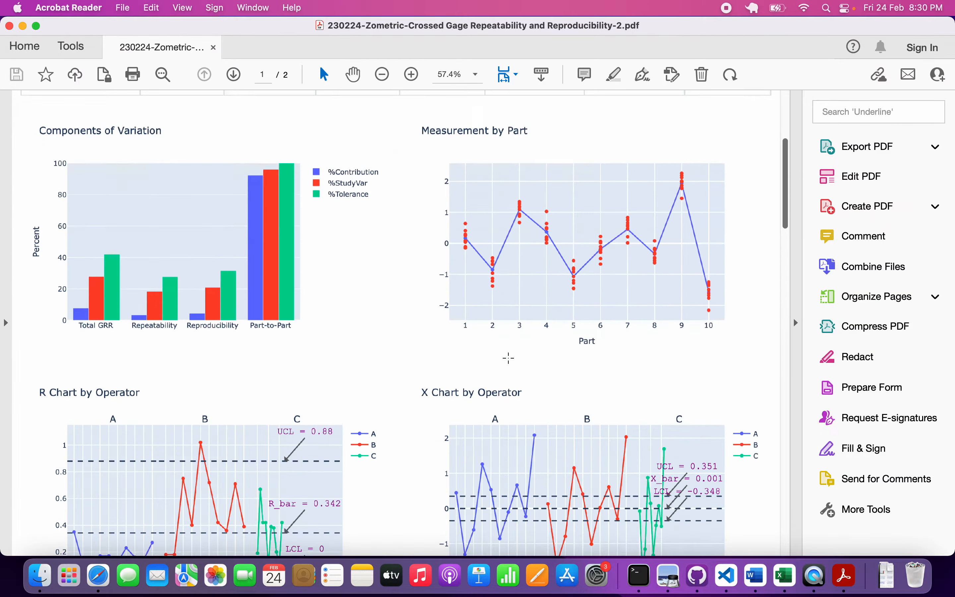
{"action": "scroll", "coordinate": [509, 358], "scroll_direction": "up", "scroll_amount": 15}
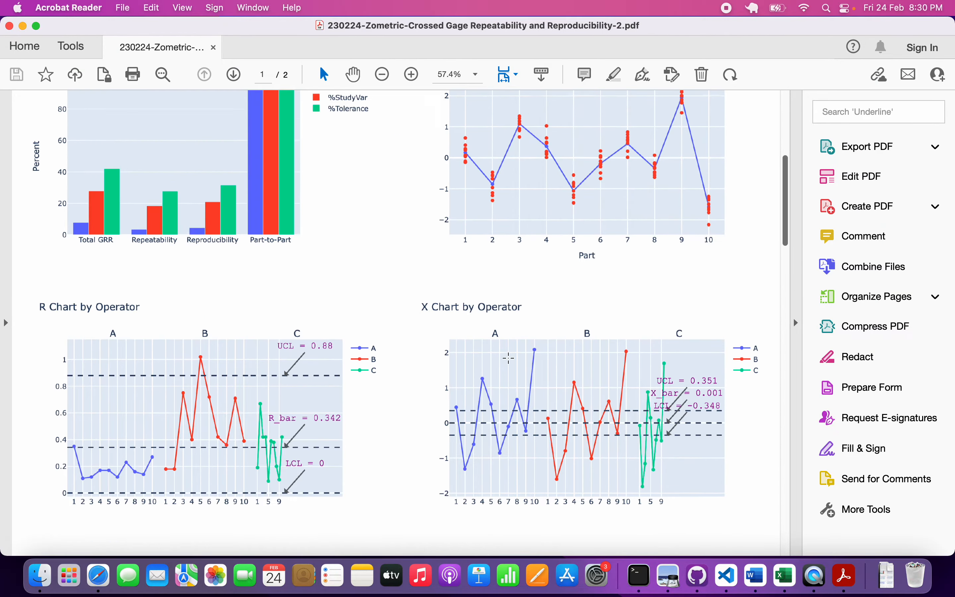
{"action": "key", "text": "super+q"}
{"action": "key", "text": "super+Tab"}
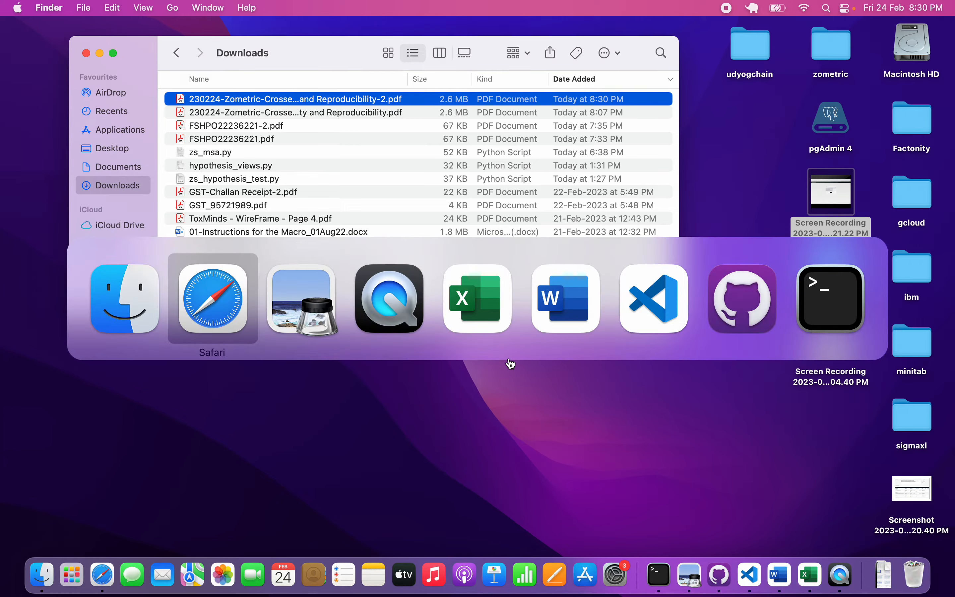
Open the XBar-R Chart tool from the Control Charts group.
{"action": "scroll", "coordinate": [509, 358], "scroll_direction": "up", "scroll_amount": 20}
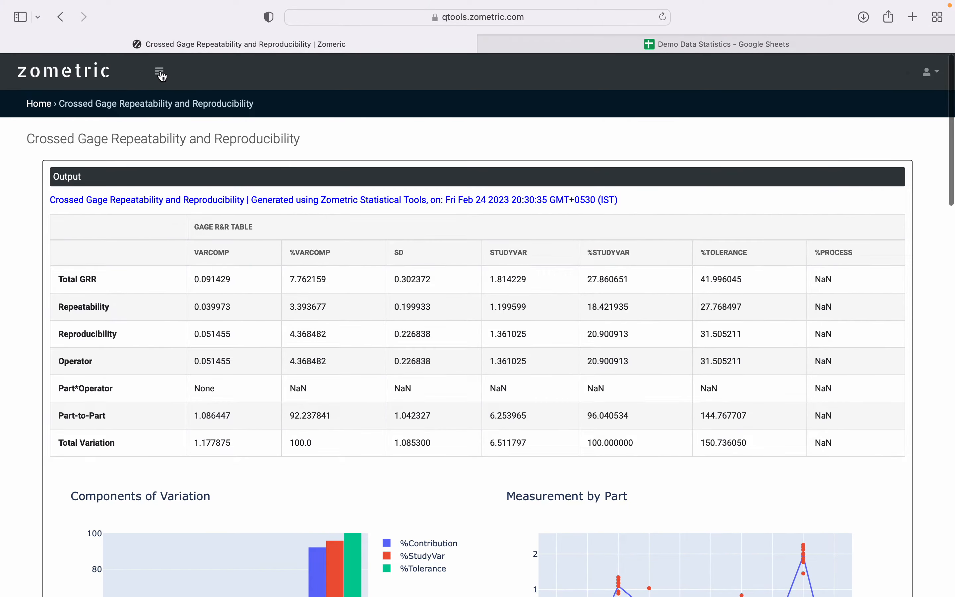
{"action": "left_click", "coordinate": [159, 73]}
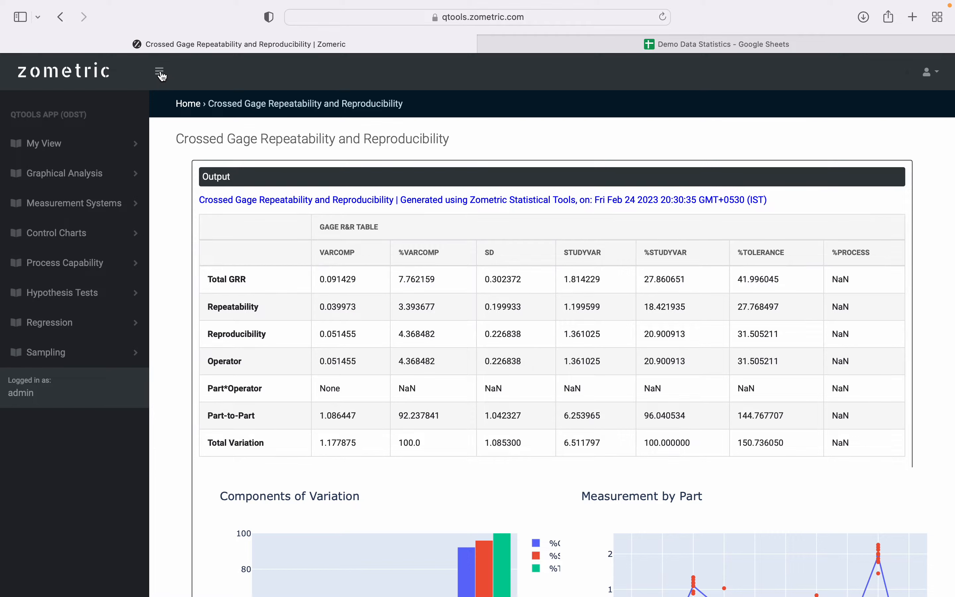
{"action": "left_click", "coordinate": [83, 233]}
{"action": "left_click", "coordinate": [71, 265]}
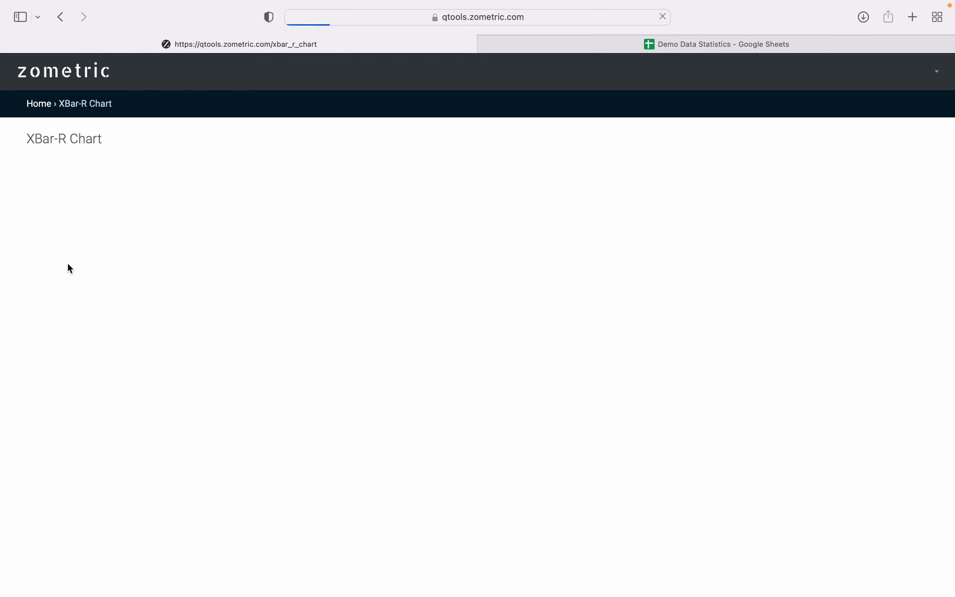
{"action": "scroll", "coordinate": [333, 228], "scroll_direction": "up", "scroll_amount": 5}
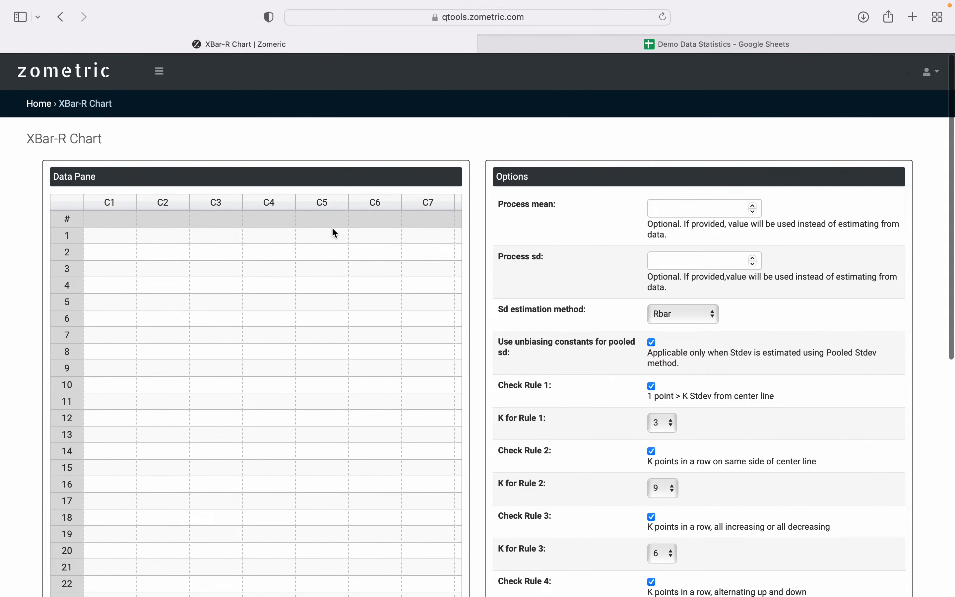
Switch to the Demo Data Statistics spreadsheet and follow its Index to the X Bar R data sheet.
{"action": "left_click", "coordinate": [697, 48]}
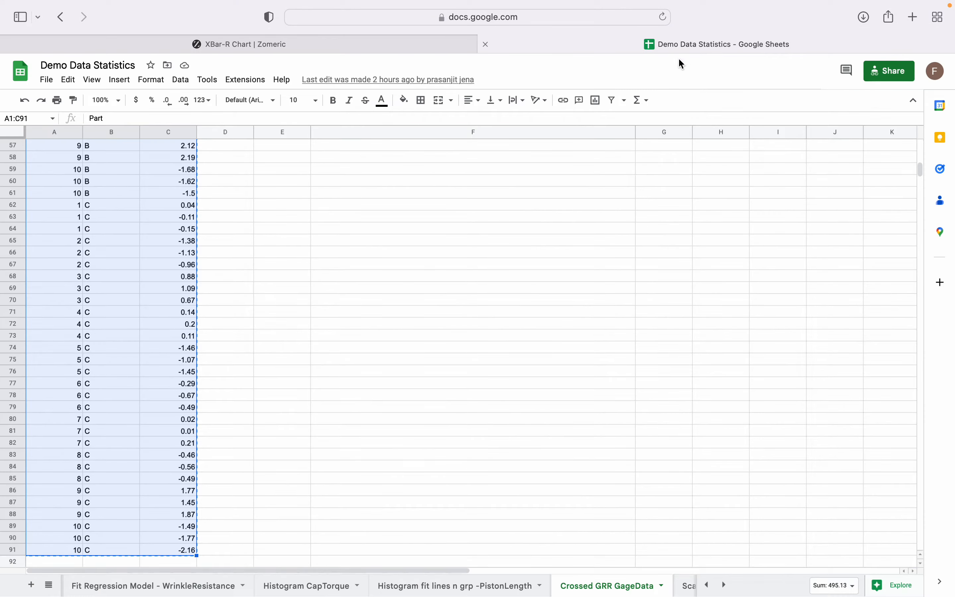
{"action": "scroll", "coordinate": [407, 280], "scroll_direction": "up", "scroll_amount": 3}
{"action": "left_click", "coordinate": [267, 147]}
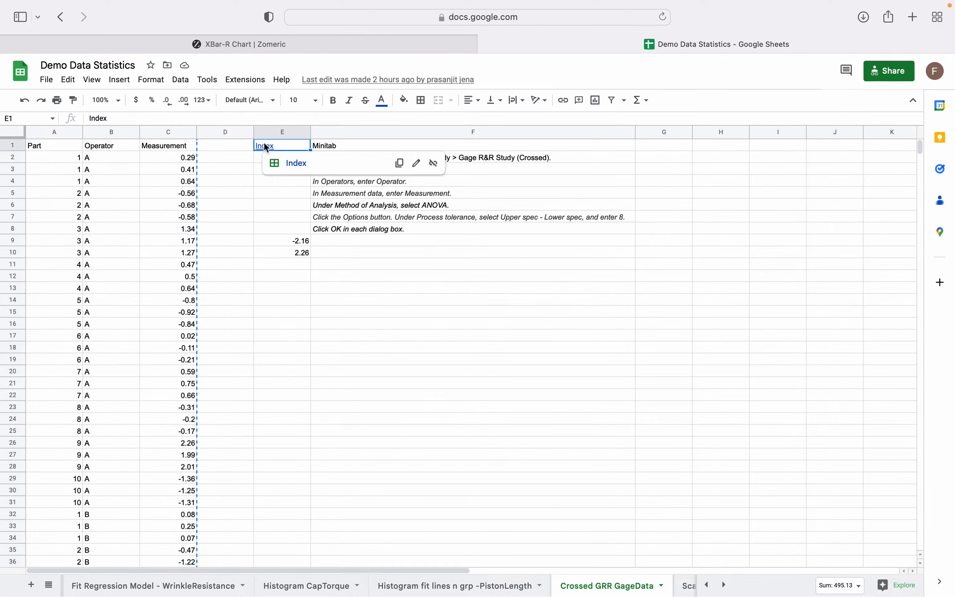
{"action": "left_click", "coordinate": [292, 165]}
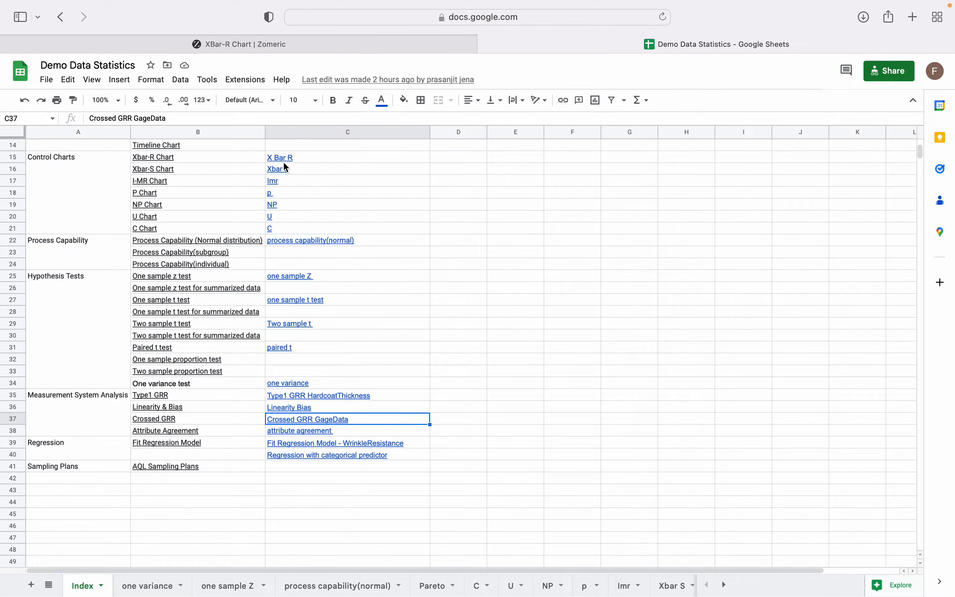
{"action": "left_click", "coordinate": [282, 157]}
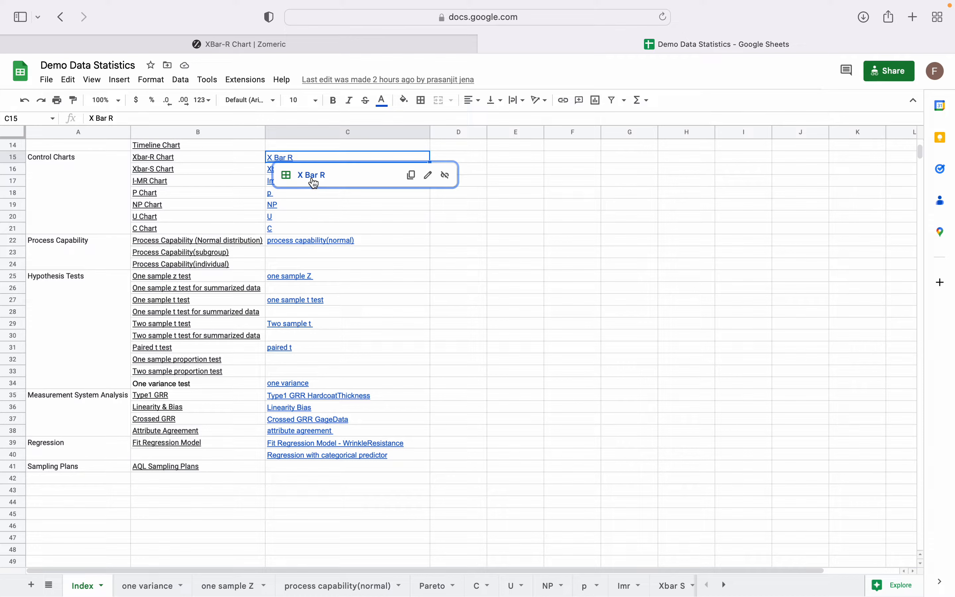
{"action": "left_click", "coordinate": [312, 177]}
Copy the range B1:F21 and paste it into the XBar-R data pane on the Zometric page, starting at the C1 heading cell.
{"action": "left_click", "coordinate": [127, 172]}
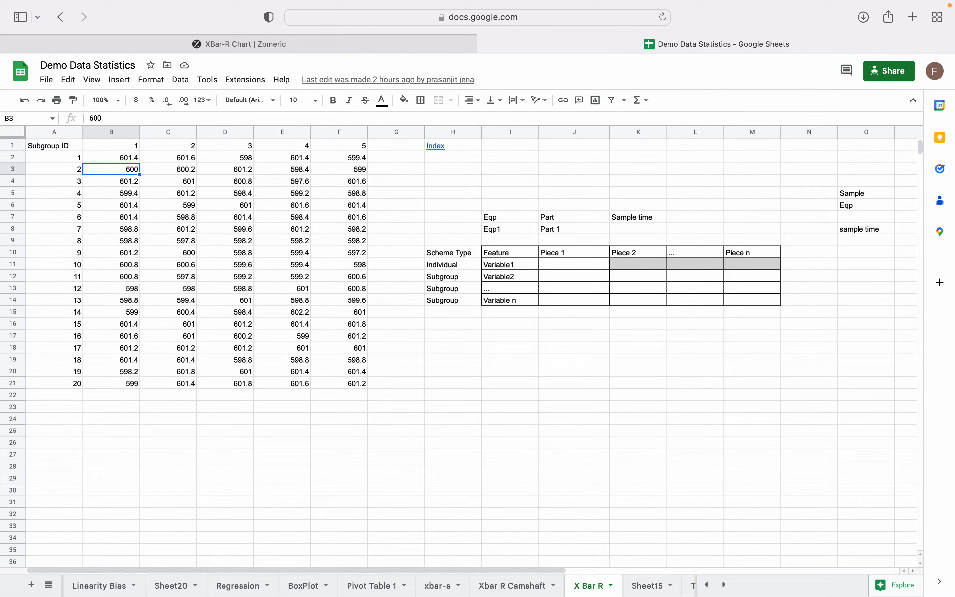
{"action": "left_click_drag", "start_coordinate": [118, 145], "coordinate": [355, 384]}
{"action": "key", "text": "super+c"}
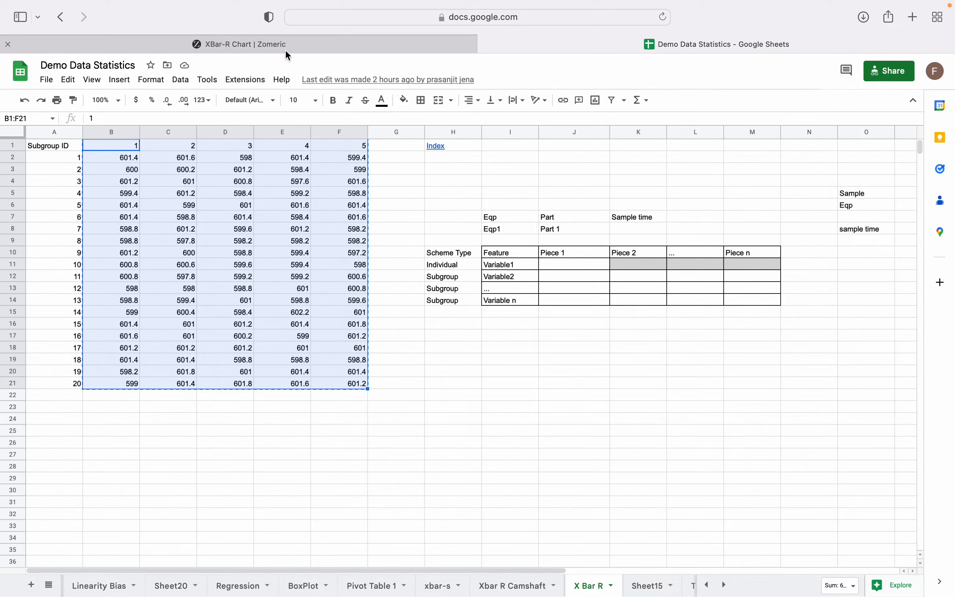
{"action": "left_click", "coordinate": [308, 48]}
{"action": "left_click", "coordinate": [119, 222]}
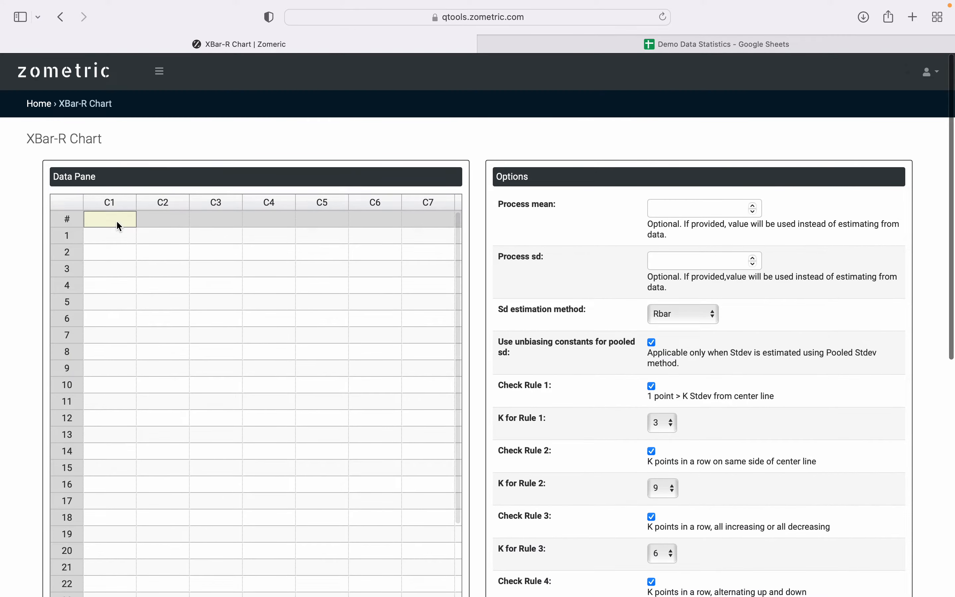
{"action": "key", "text": "super+v"}
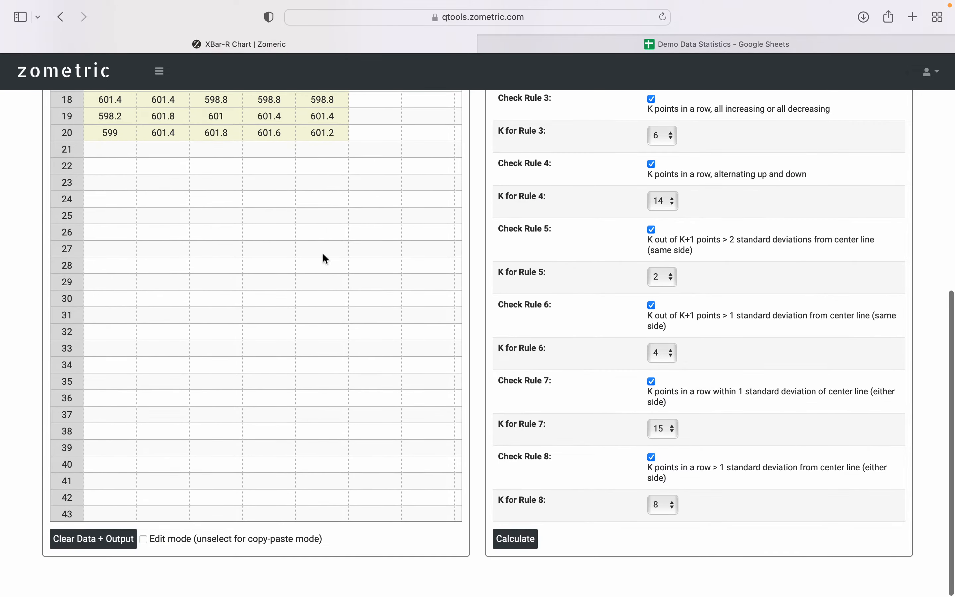
Check the default rule options and calculate the XBar-R chart.
{"action": "scroll", "coordinate": [324, 258], "scroll_direction": "up", "scroll_amount": 10}
{"action": "scroll", "coordinate": [574, 425], "scroll_direction": "down", "scroll_amount": 10}
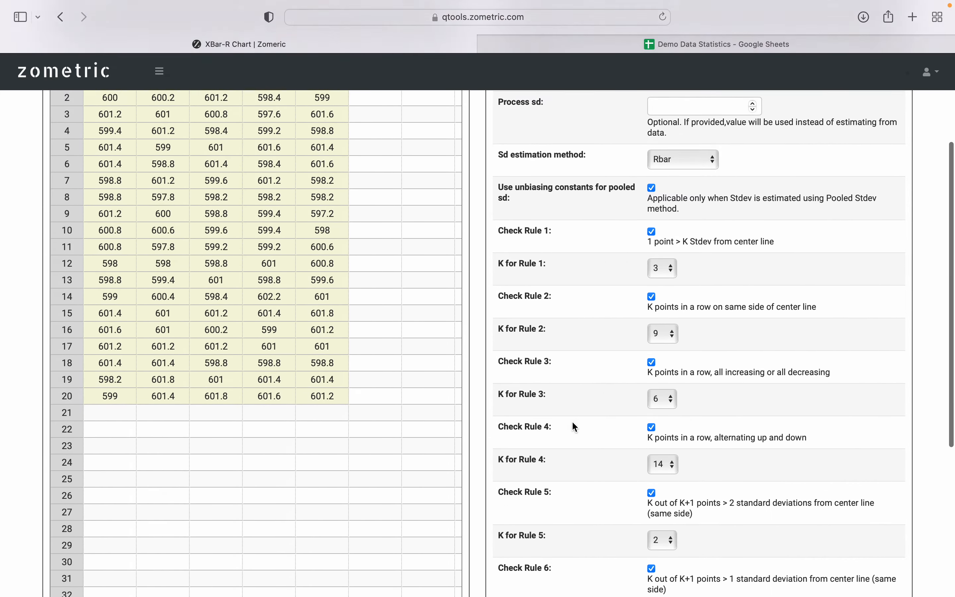
{"action": "scroll", "coordinate": [571, 421], "scroll_direction": "up", "scroll_amount": 10}
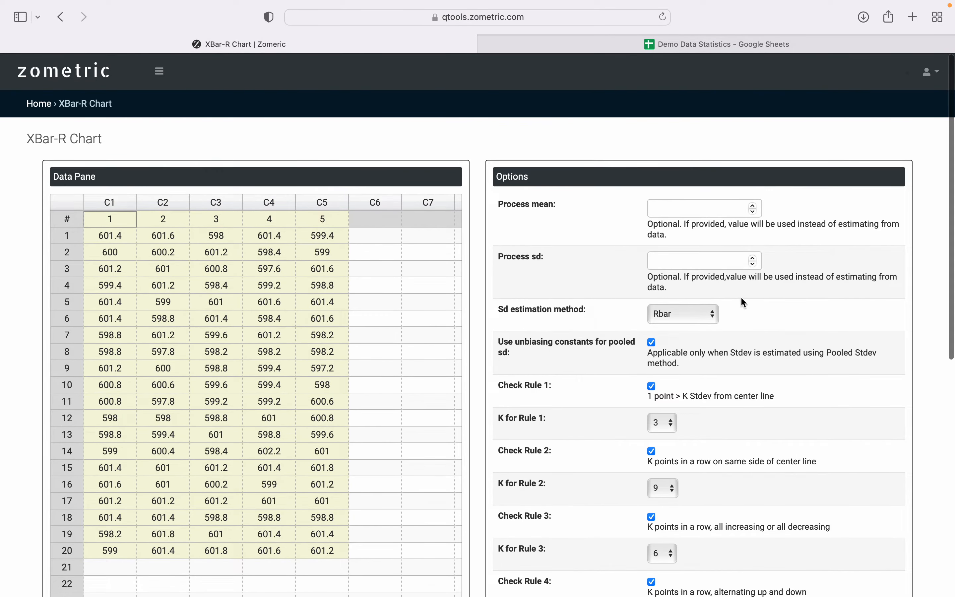
{"action": "scroll", "coordinate": [752, 301], "scroll_direction": "down", "scroll_amount": 10}
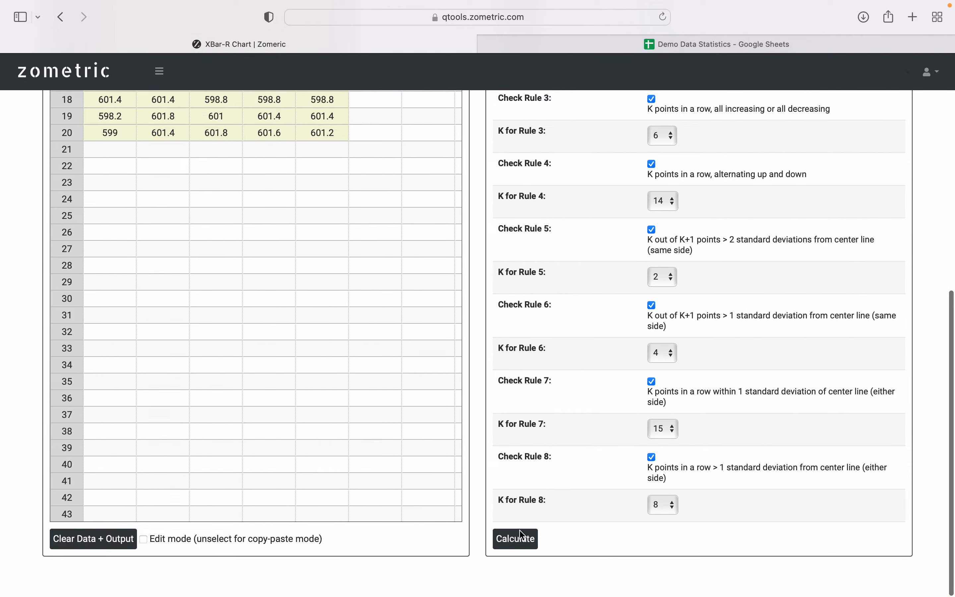
{"action": "left_click", "coordinate": [508, 537]}
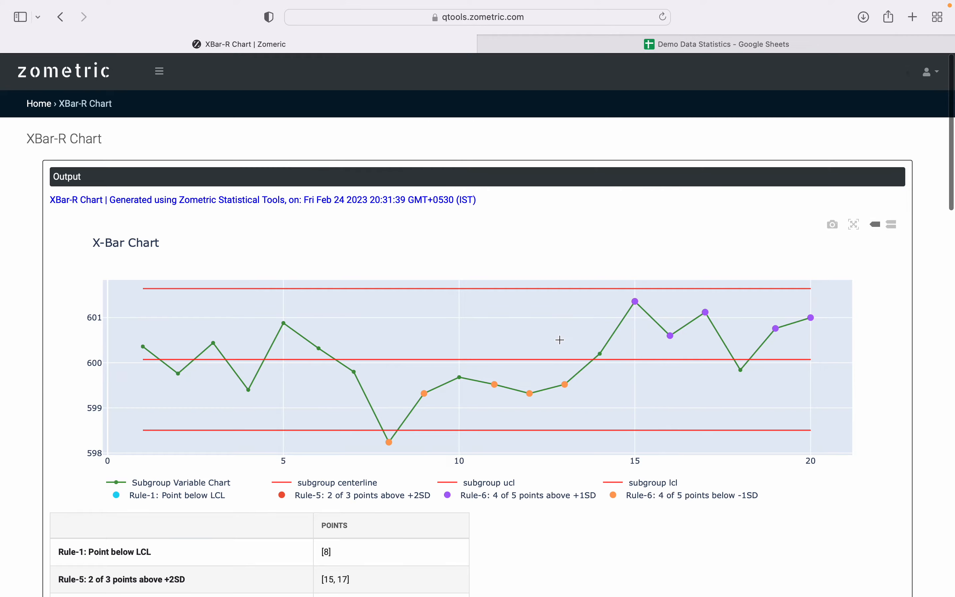
Hide both Rule-6 series (above +1SD and below -1SD) in the X-Bar chart and inspect the Rule-5 points.
{"action": "scroll", "coordinate": [561, 340], "scroll_direction": "down", "scroll_amount": 3}
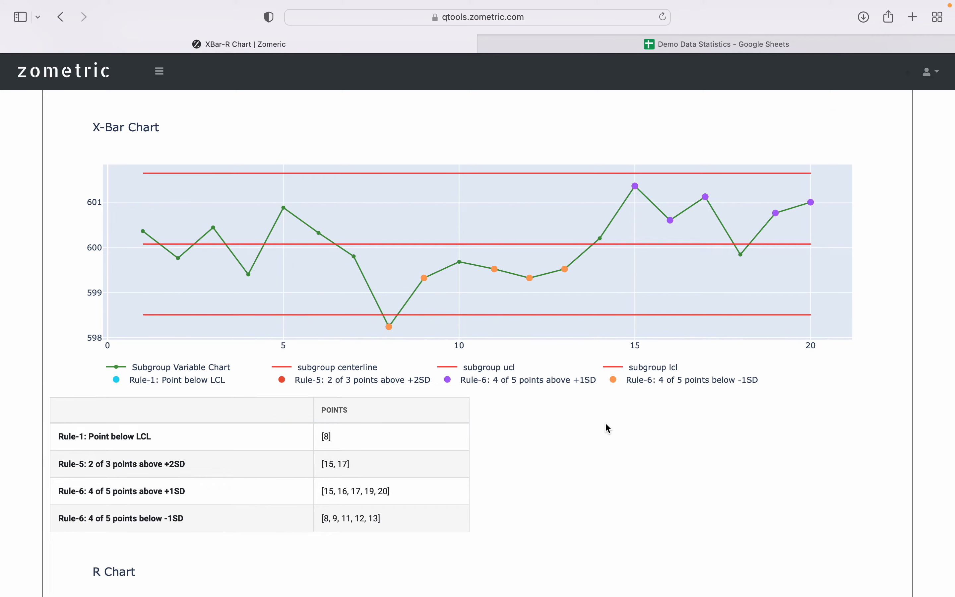
{"action": "left_click", "coordinate": [708, 386]}
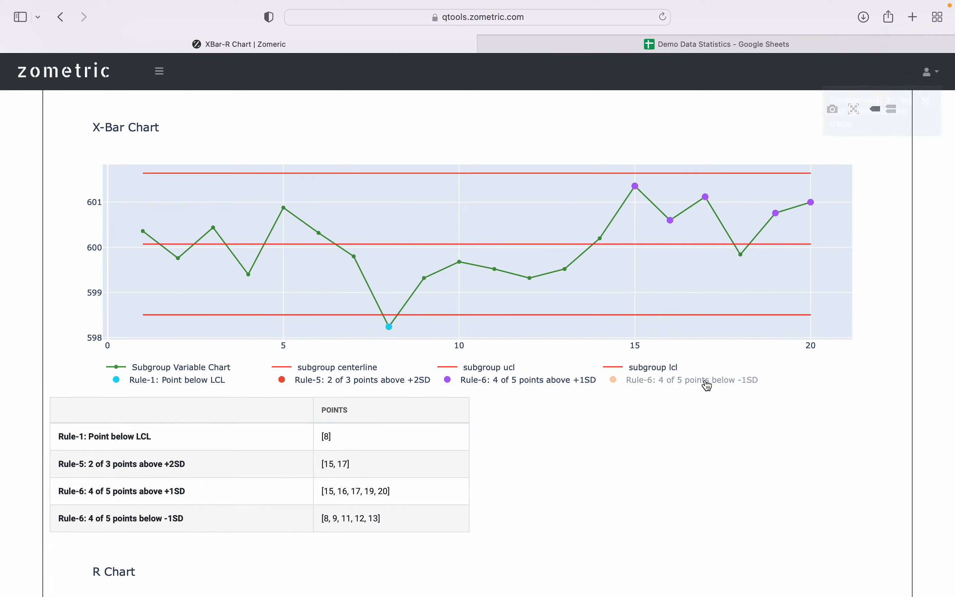
{"action": "left_click", "coordinate": [550, 387]}
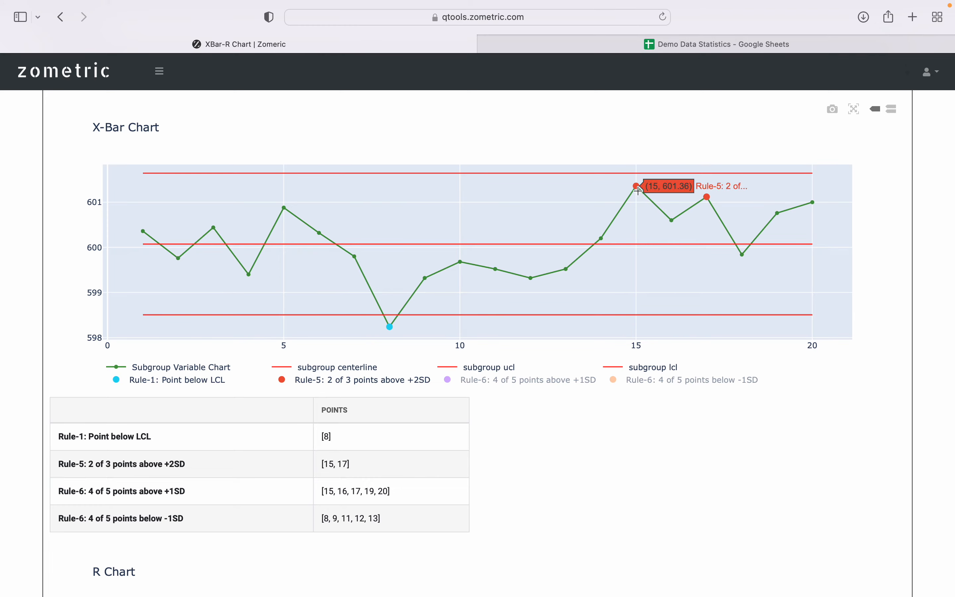
{"action": "mouse_move", "coordinate": [715, 200]}
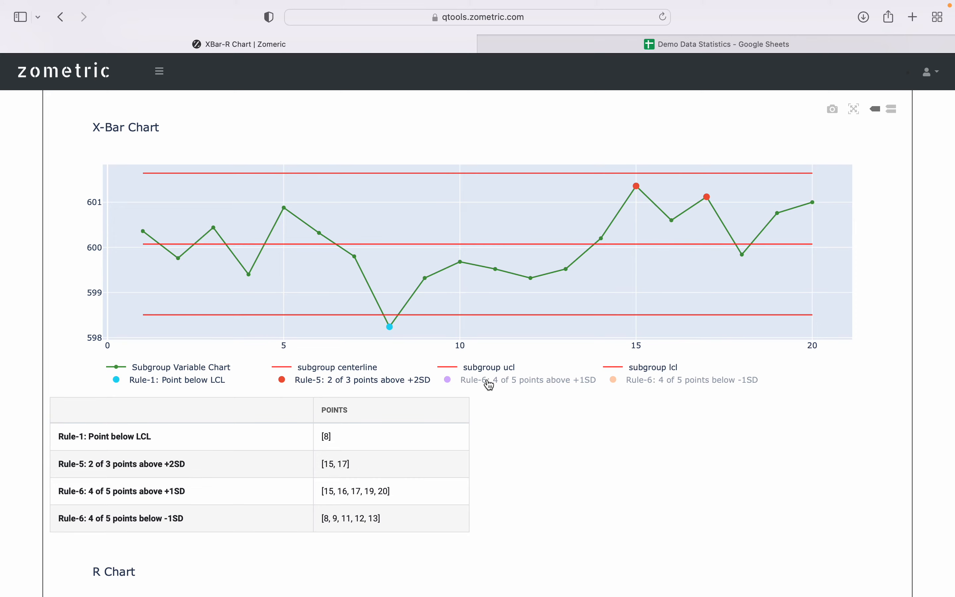
Show the Rule-6 above +1SD series, toggle the Rule-5 series off and on, and hide the Rule-6 series again.
{"action": "left_click", "coordinate": [489, 385]}
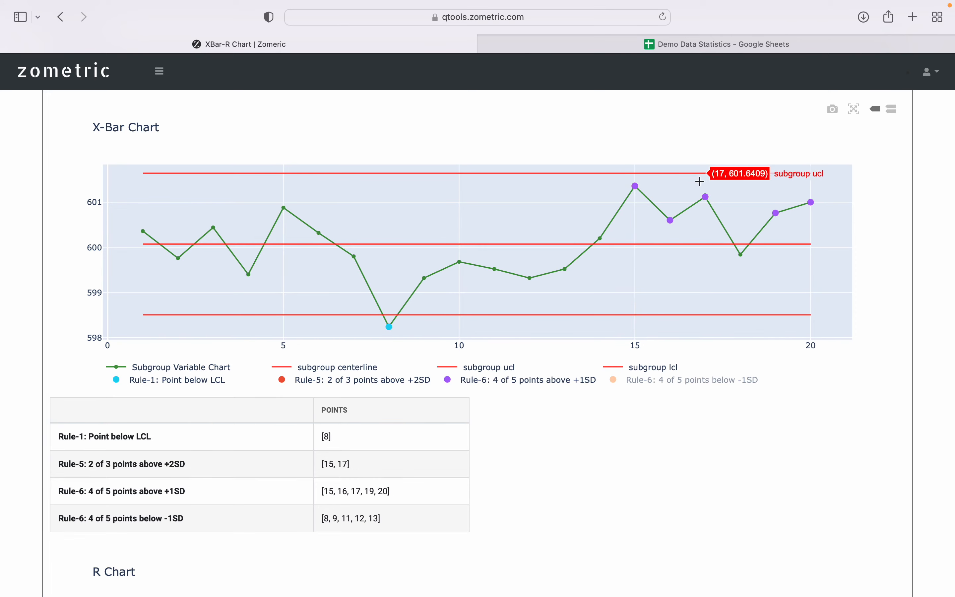
{"action": "left_click", "coordinate": [382, 385]}
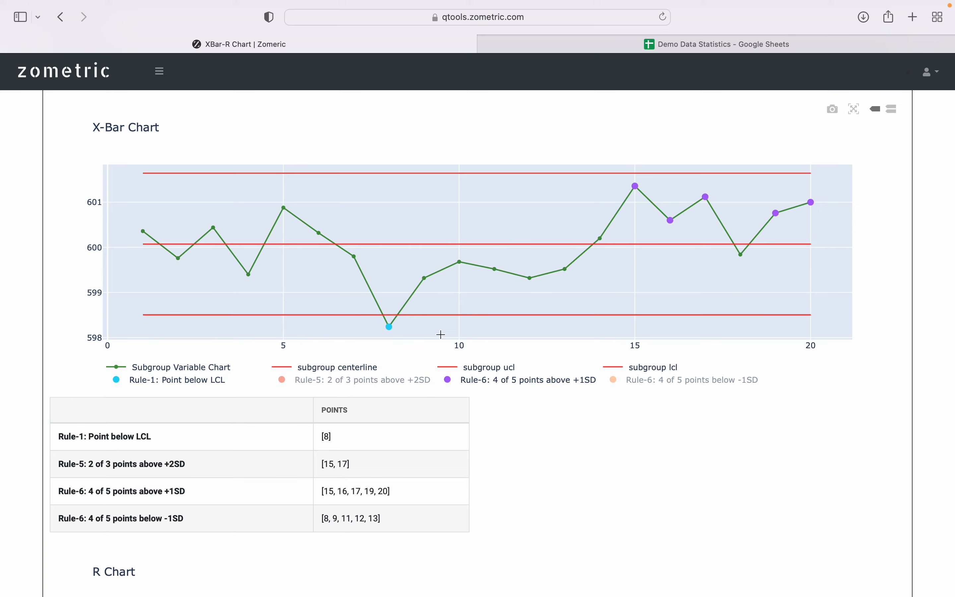
{"action": "left_click", "coordinate": [378, 385]}
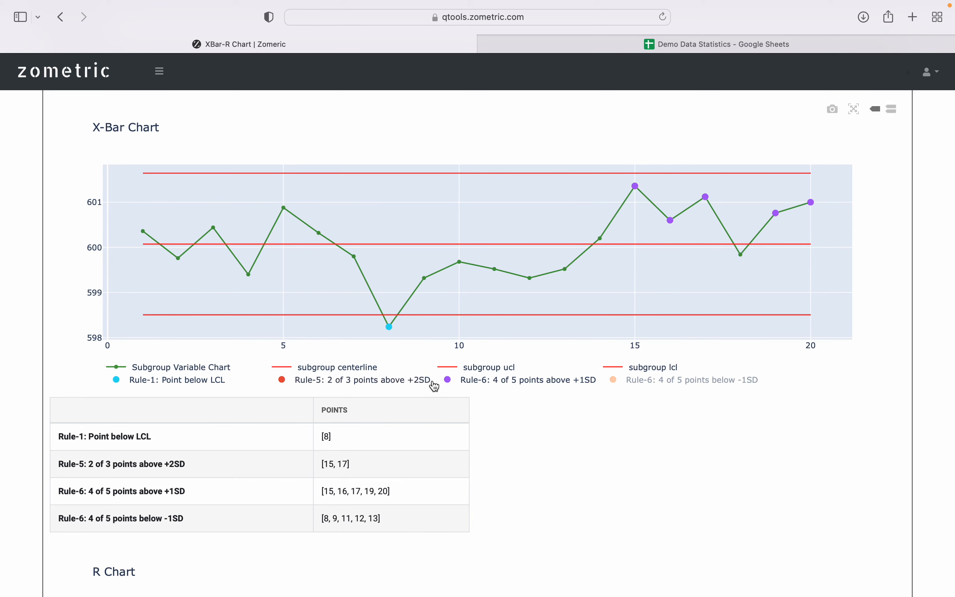
{"action": "left_click", "coordinate": [515, 381]}
Review the rule violation table and the R Chart in the XBar-R output.
{"action": "scroll", "coordinate": [588, 419], "scroll_direction": "down", "scroll_amount": 3}
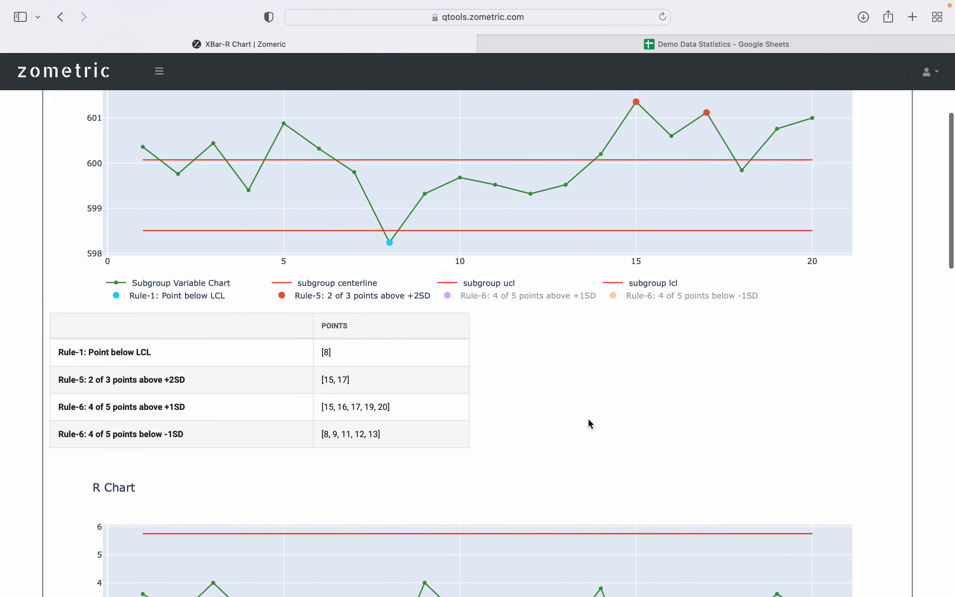
{"action": "scroll", "coordinate": [587, 418], "scroll_direction": "down", "scroll_amount": 5}
{"action": "scroll", "coordinate": [588, 418], "scroll_direction": "up", "scroll_amount": 10}
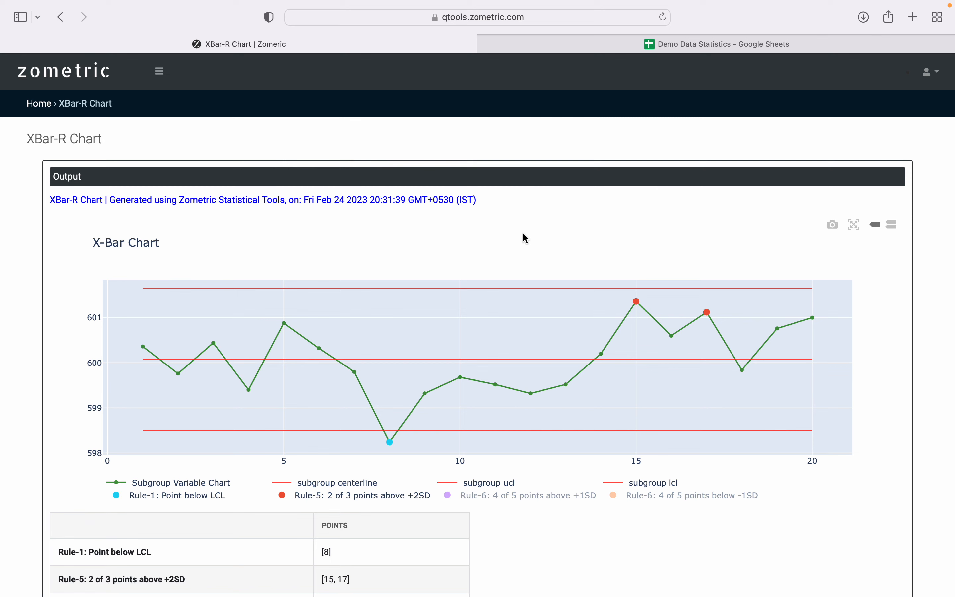
Log out of the Zometric account.
{"action": "left_click", "coordinate": [931, 78]}
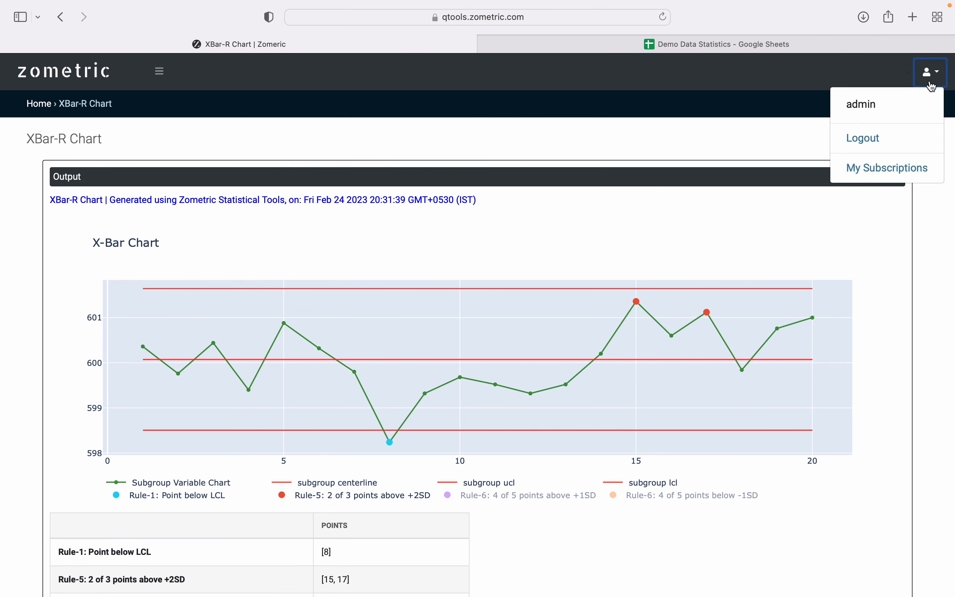
{"action": "left_click", "coordinate": [862, 139]}
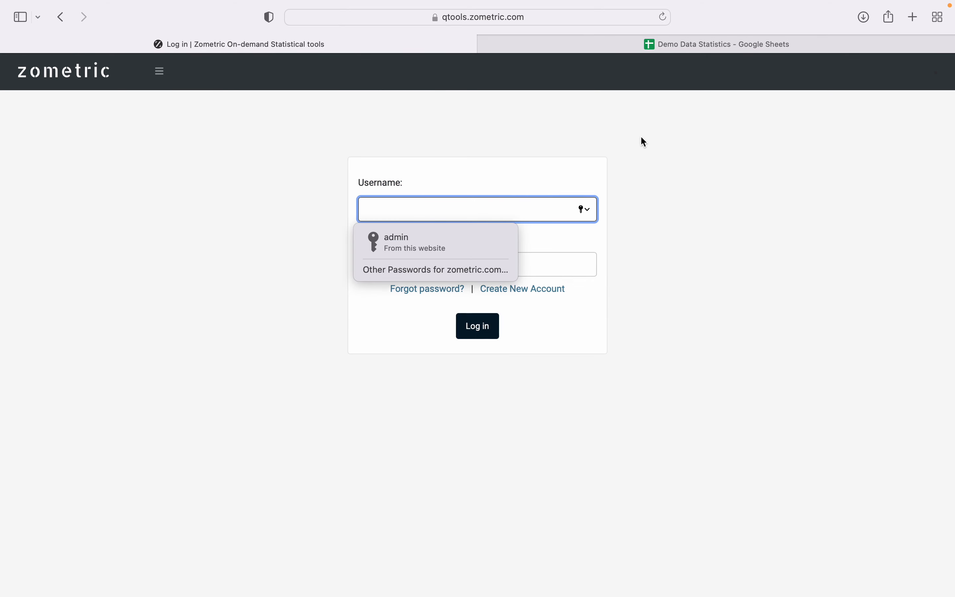